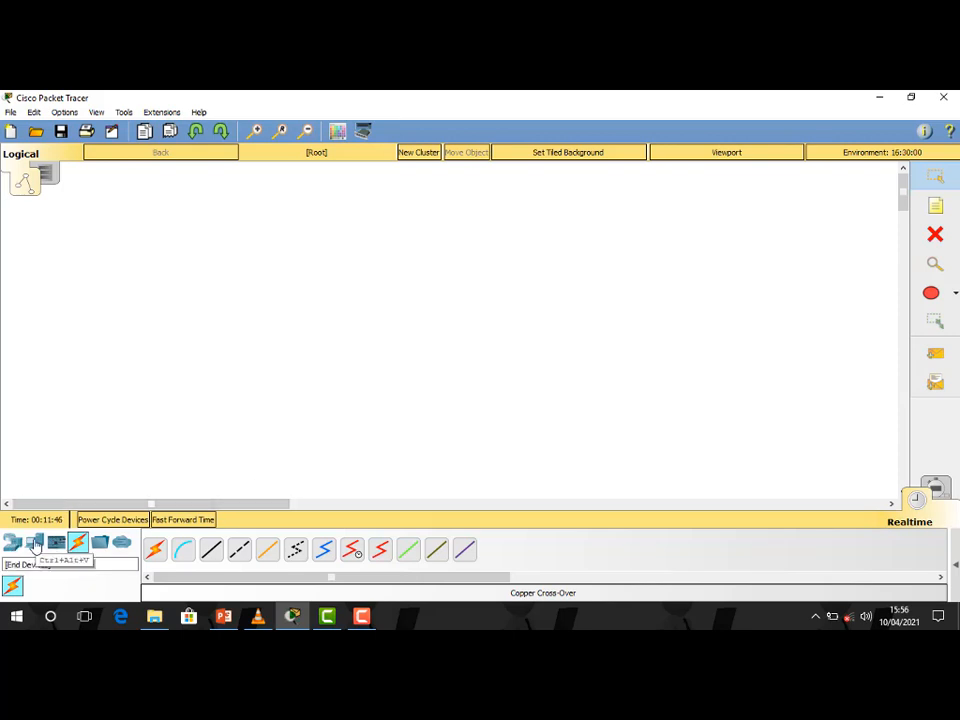
Place a generic PC in the empty workspace and delete it again
{"action": "left_click", "coordinate": [35, 543]}
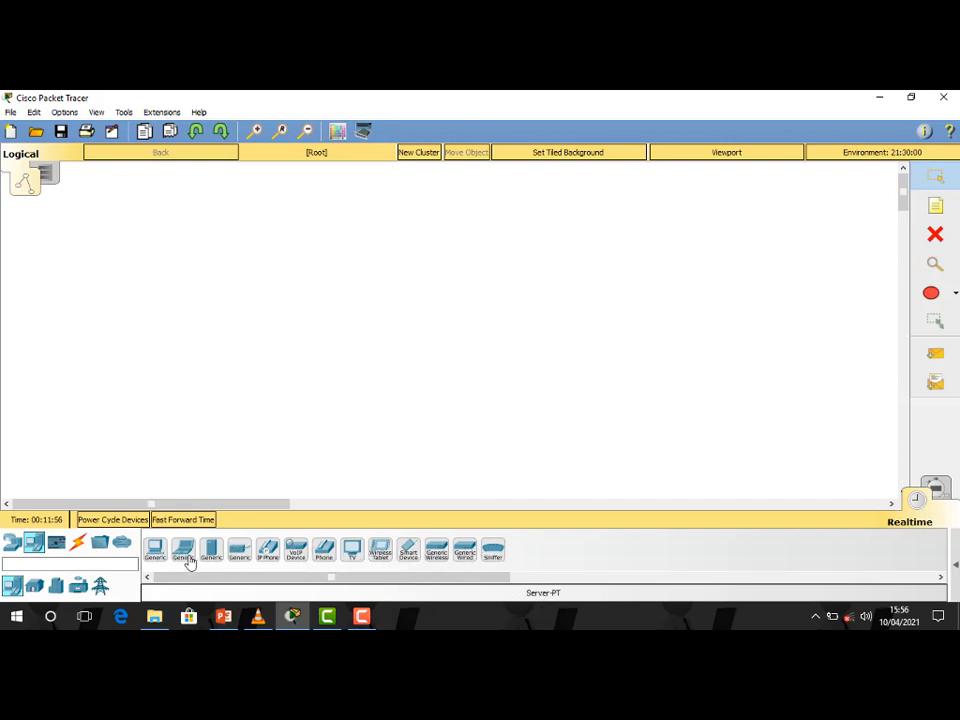
{"action": "left_click_drag", "start_coordinate": [155, 548], "coordinate": [188, 388]}
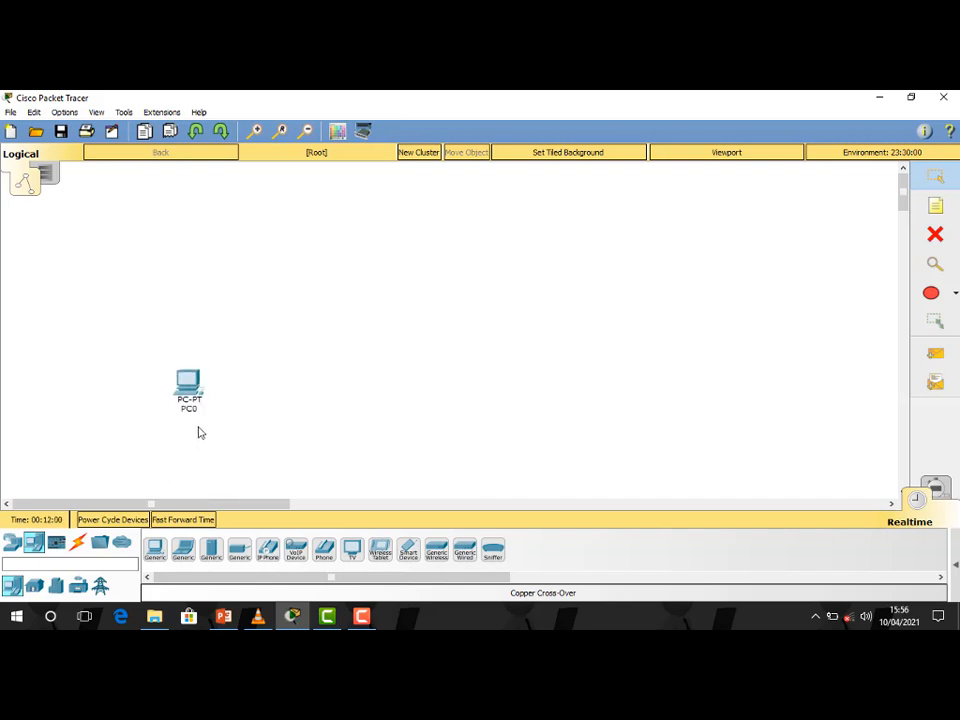
{"action": "left_click", "coordinate": [936, 238]}
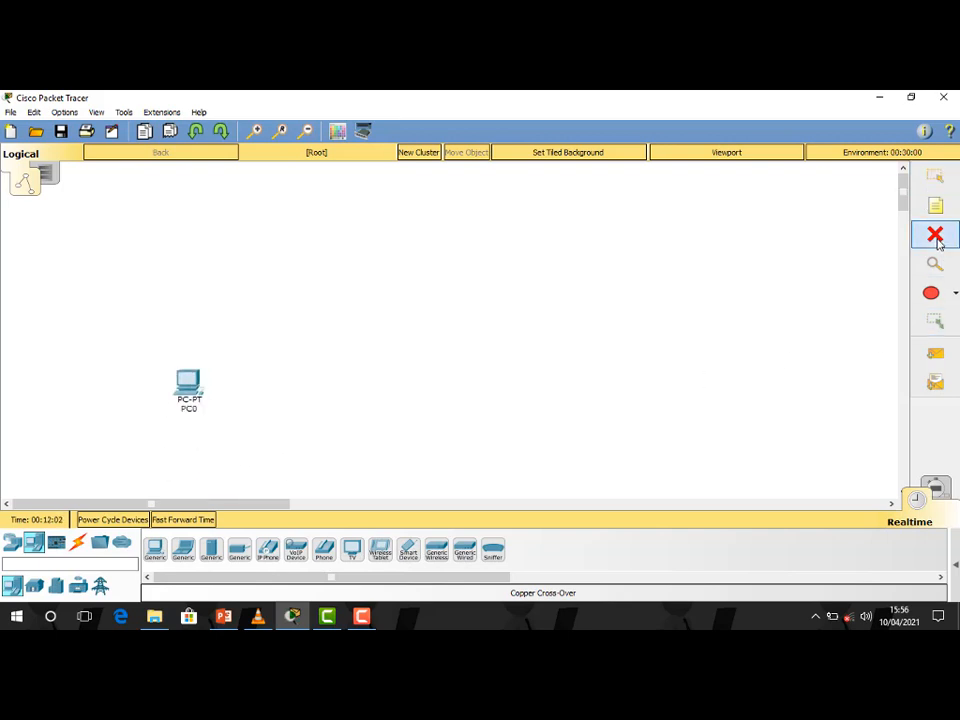
{"action": "left_click", "coordinate": [189, 388]}
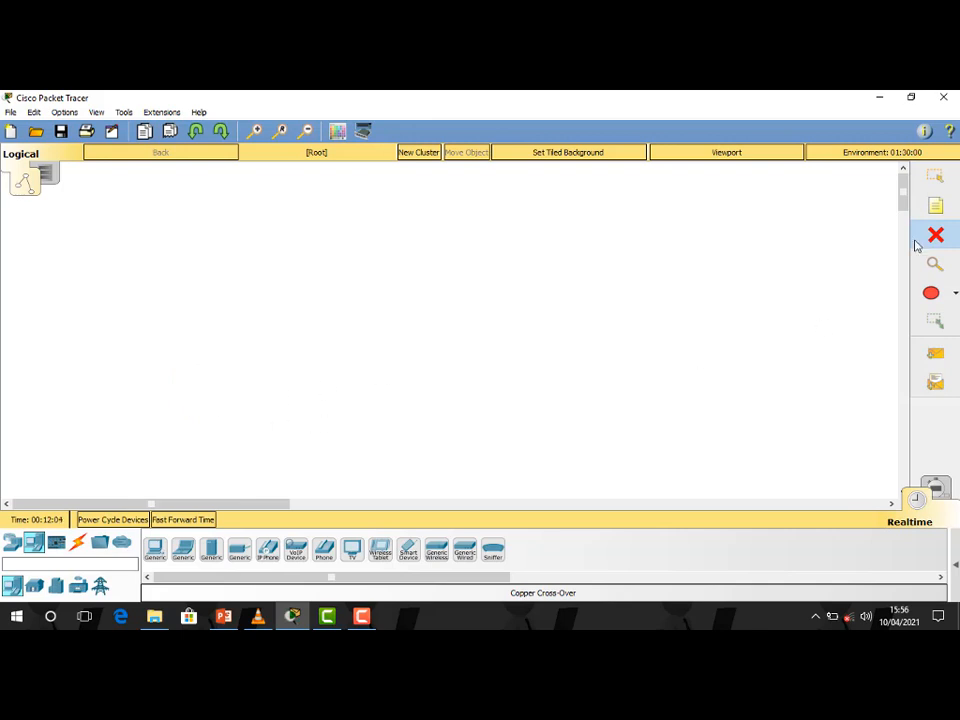
{"action": "left_click", "coordinate": [935, 177]}
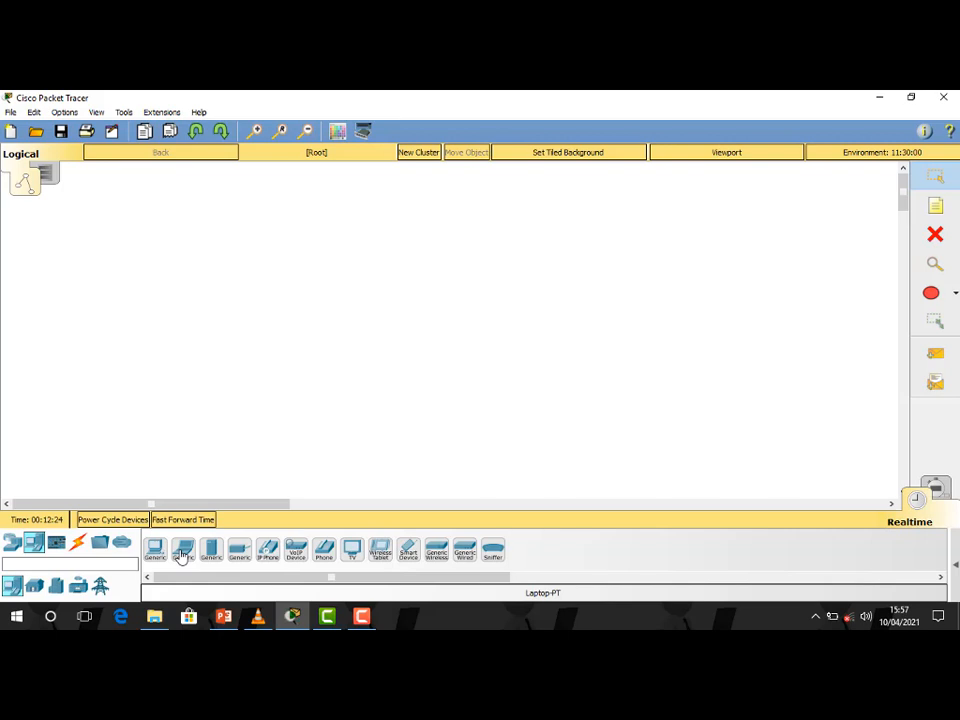
Place two generic laptops side by side in the workspace and shift the first one slightly closer to the second
{"action": "left_click_drag", "start_coordinate": [181, 556], "coordinate": [205, 325]}
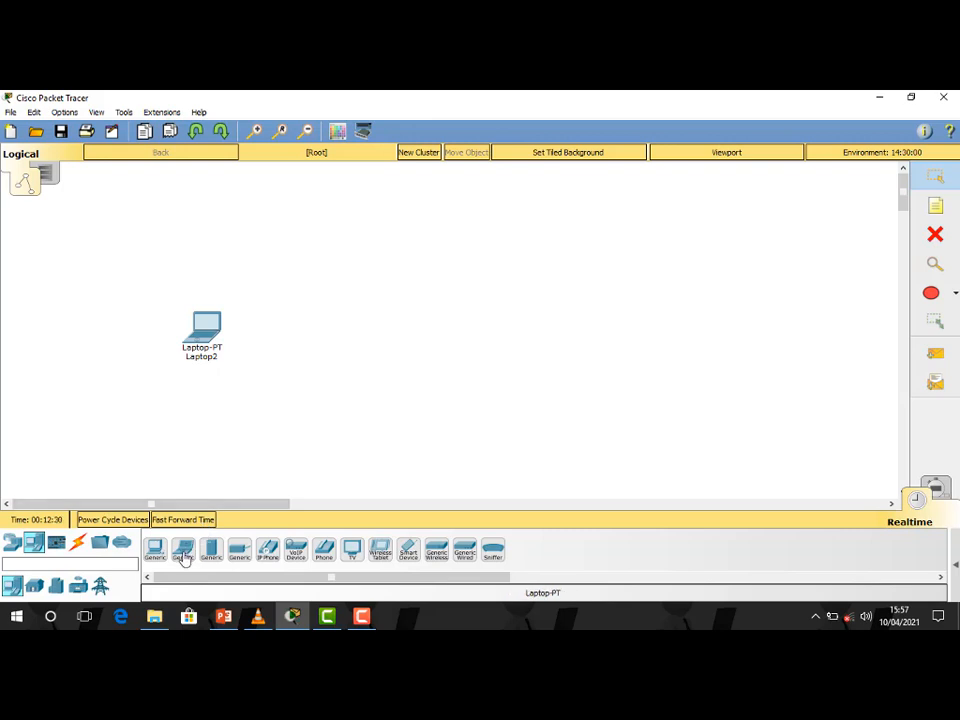
{"action": "left_click_drag", "start_coordinate": [183, 556], "coordinate": [431, 332]}
{"action": "left_click_drag", "start_coordinate": [218, 336], "coordinate": [265, 326]}
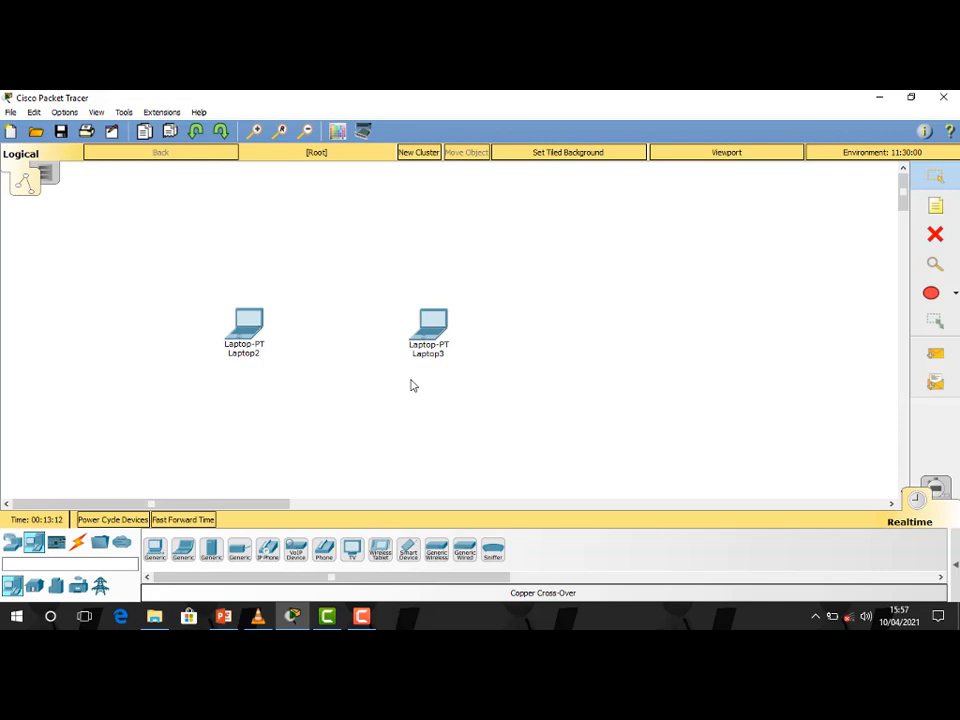
Set the display name of the first laptop, Laptop2, to "directeur general" and close its settings
{"action": "double_click", "coordinate": [244, 328]}
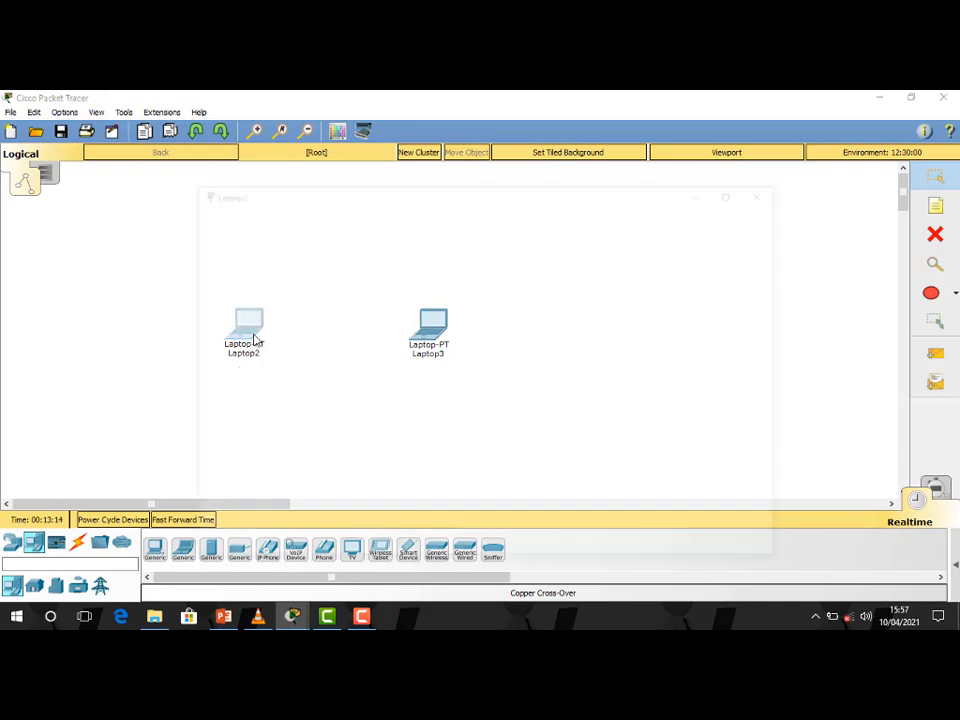
{"action": "left_click", "coordinate": [769, 190]}
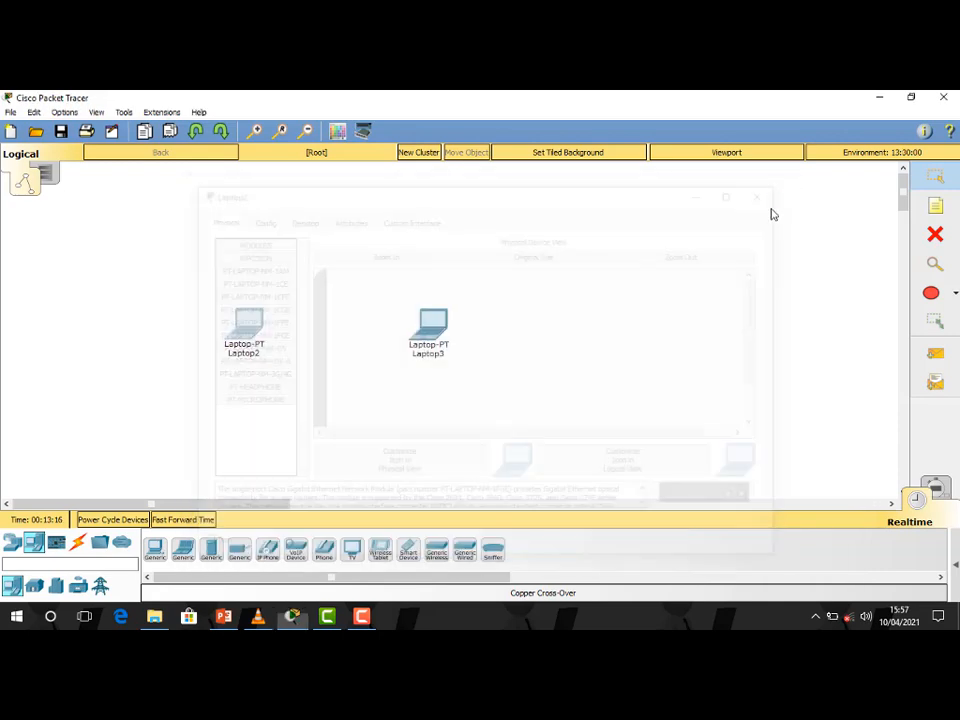
{"action": "double_click", "coordinate": [246, 325]}
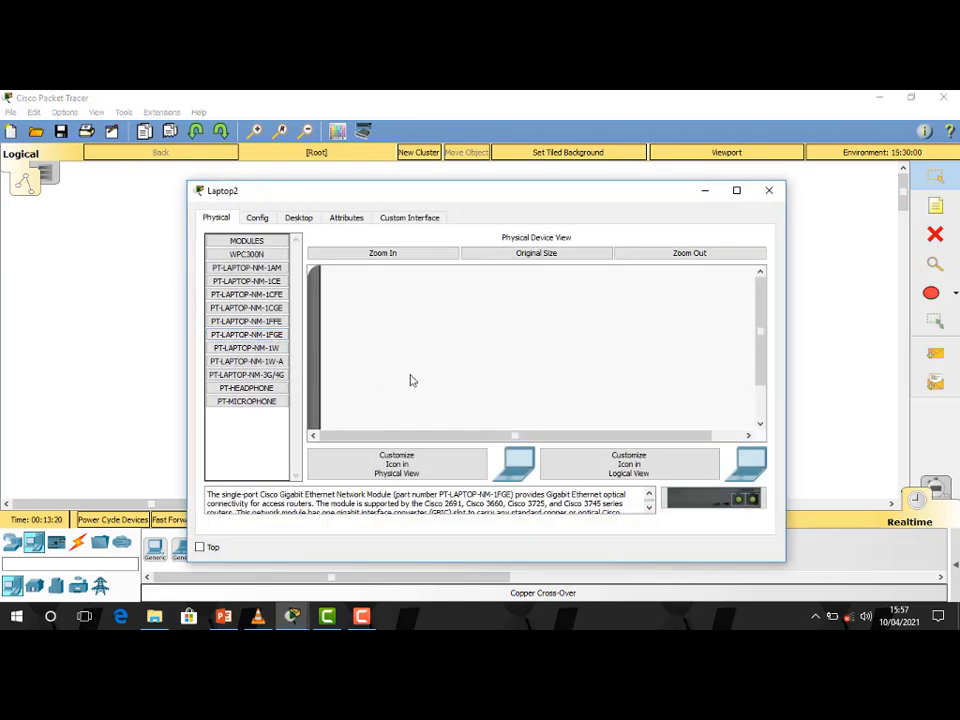
{"action": "left_click", "coordinate": [259, 219]}
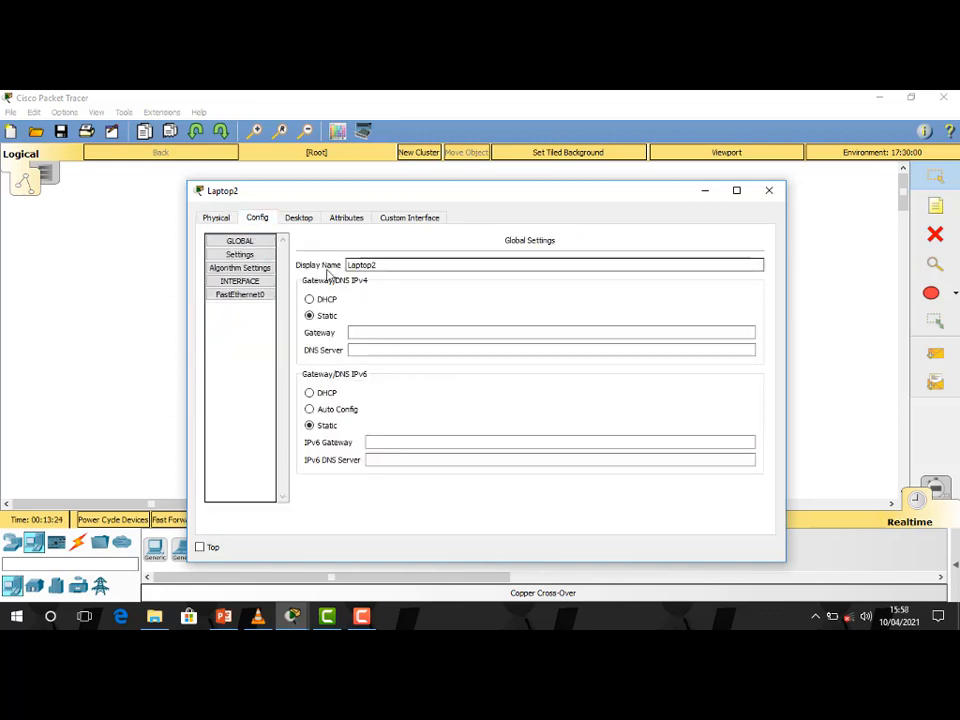
{"action": "left_click", "coordinate": [381, 264]}
{"action": "key", "text": "BackSpace"}
{"action": "key", "text": "BackSpace"}
{"action": "key", "text": "BackSpace"}
{"action": "key", "text": "BackSpace"}
{"action": "key", "text": "BackSpace"}
{"action": "key", "text": "BackSpace"}
{"action": "key", "text": "BackSpace"}
{"action": "type", "text": "directeur"}
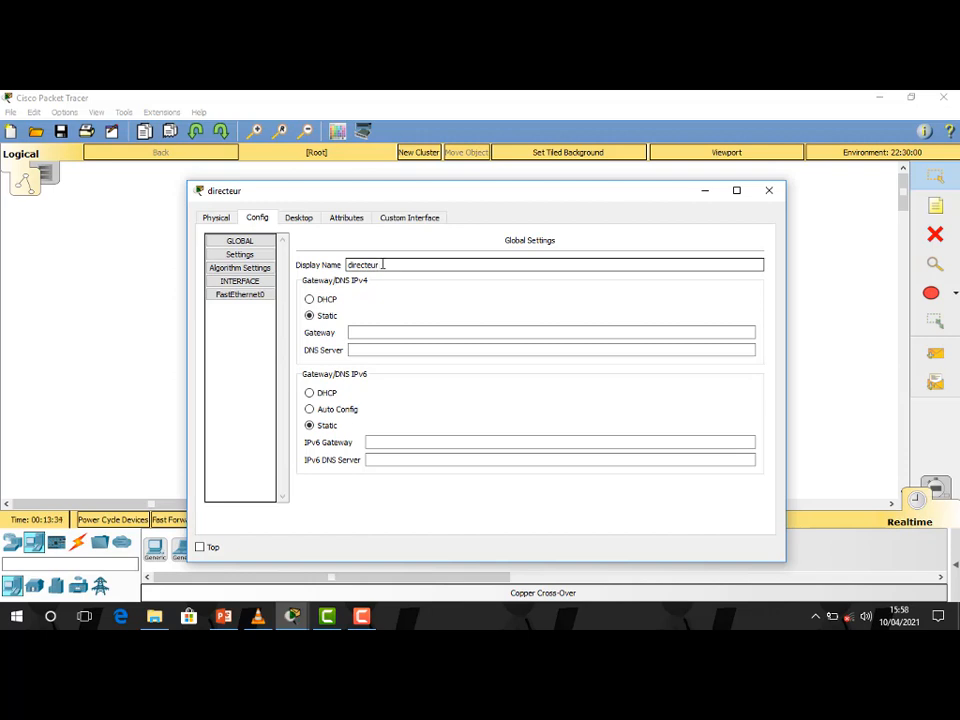
{"action": "type", "text": " general"}
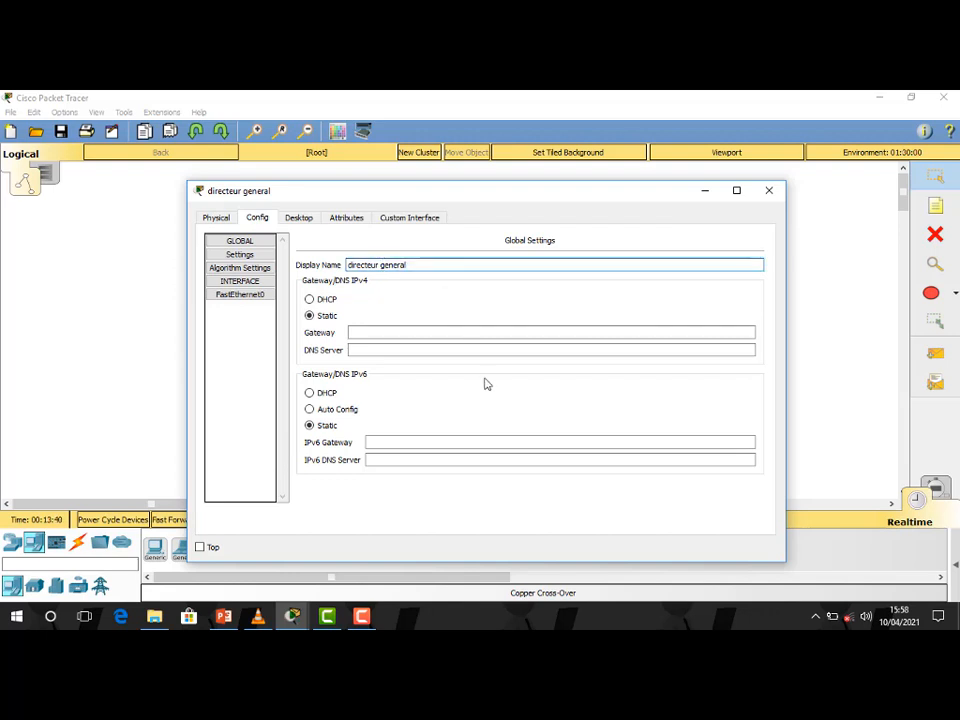
{"action": "left_click", "coordinate": [770, 192]}
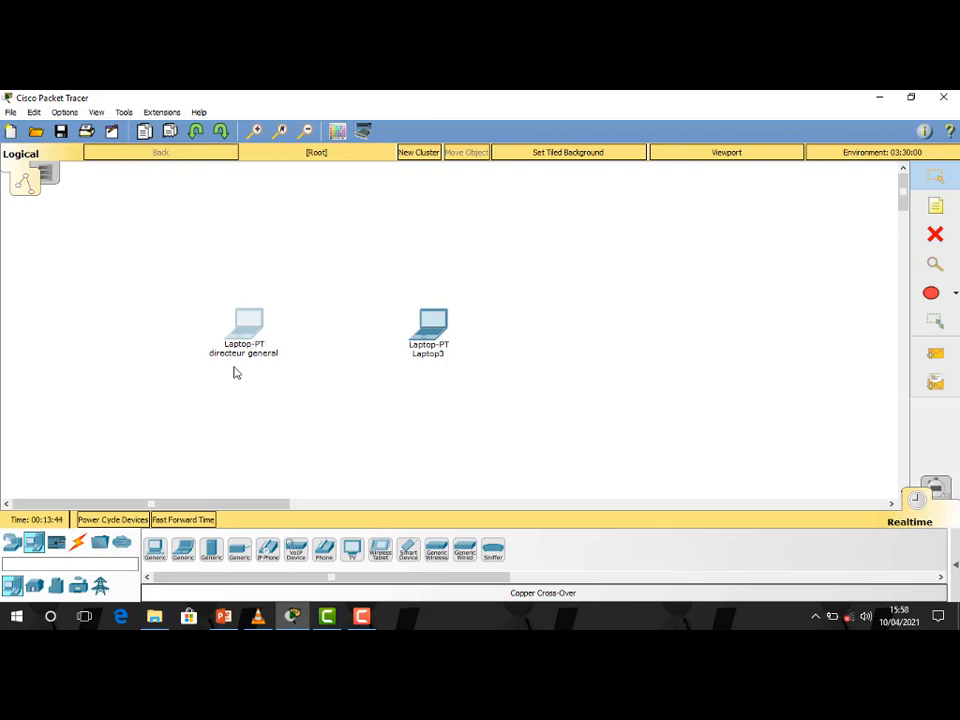
Set the display name of the second laptop, Laptop3, to "ACTIONAIRE" and close its settings
{"action": "left_click", "coordinate": [432, 336]}
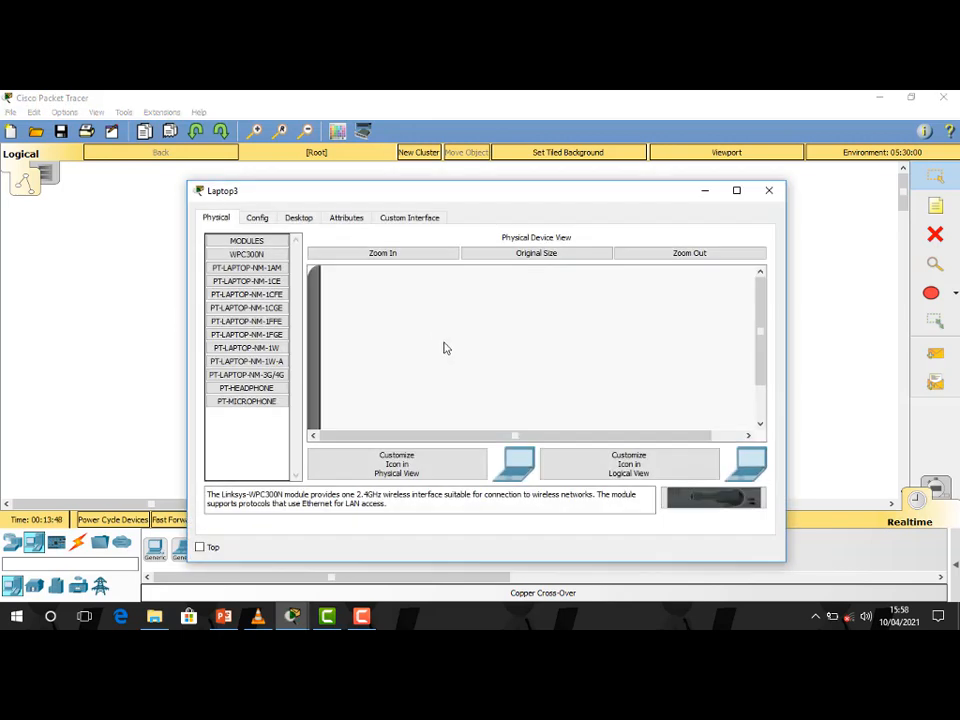
{"action": "left_click", "coordinate": [257, 218]}
{"action": "left_click", "coordinate": [386, 264]}
{"action": "key", "text": "BackSpace"}
{"action": "key", "text": "BackSpace"}
{"action": "key", "text": "BackSpace"}
{"action": "key", "text": "BackSpace"}
{"action": "key", "text": "BackSpace"}
{"action": "key", "text": "BackSpace"}
{"action": "key", "text": "BackSpace"}
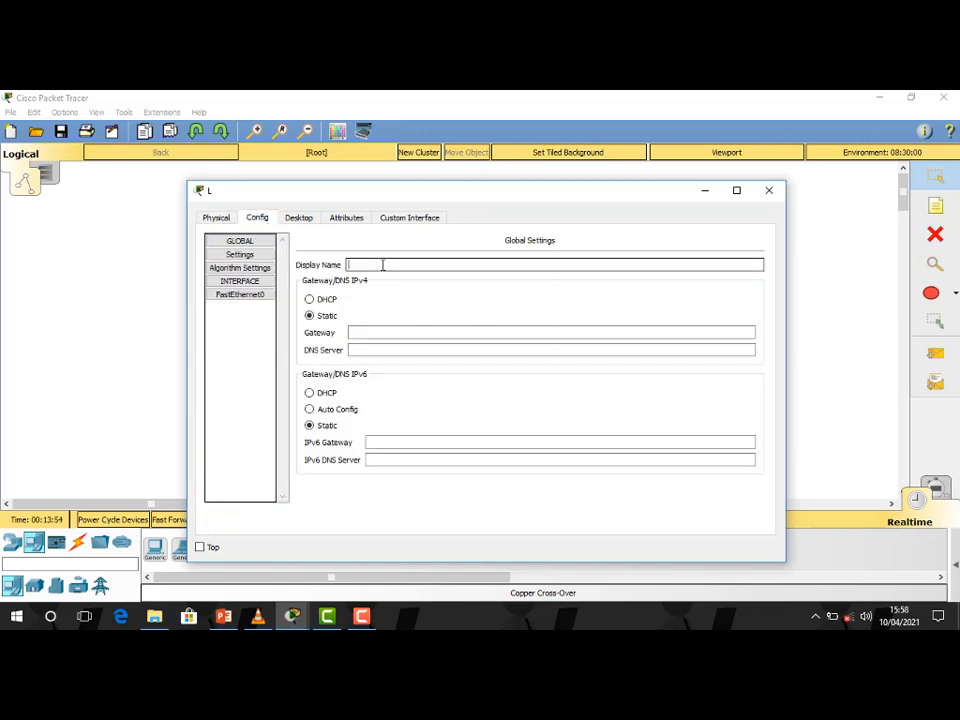
{"action": "type", "text": "ACT"}
{"action": "type", "text": "ION"}
{"action": "key", "text": "BackSpace"}
{"action": "type", "text": "NAIRE"}
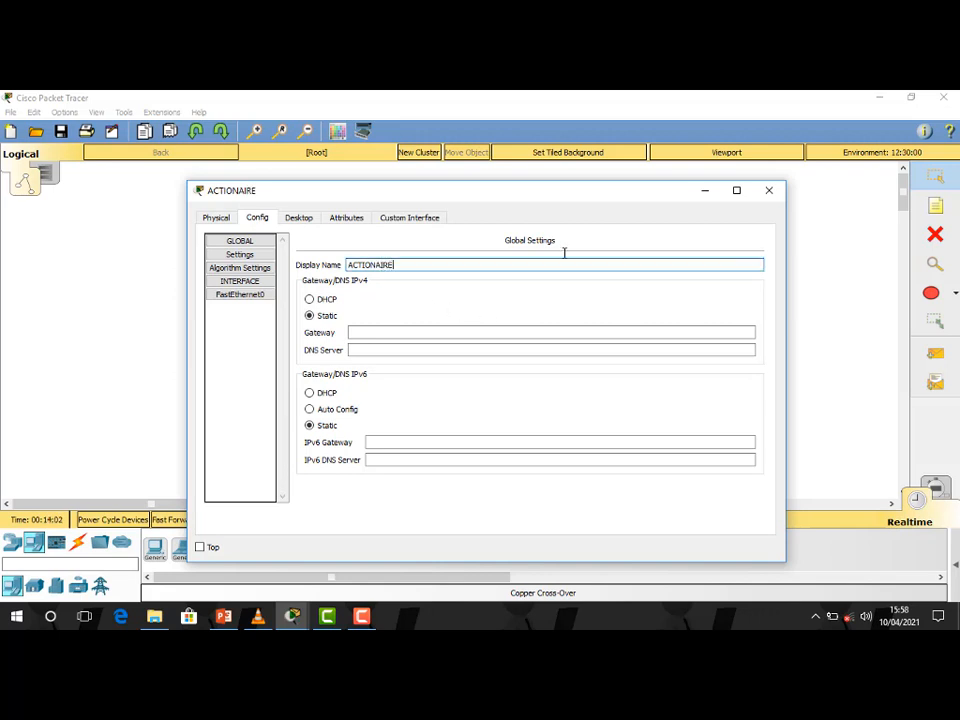
{"action": "left_click", "coordinate": [768, 190]}
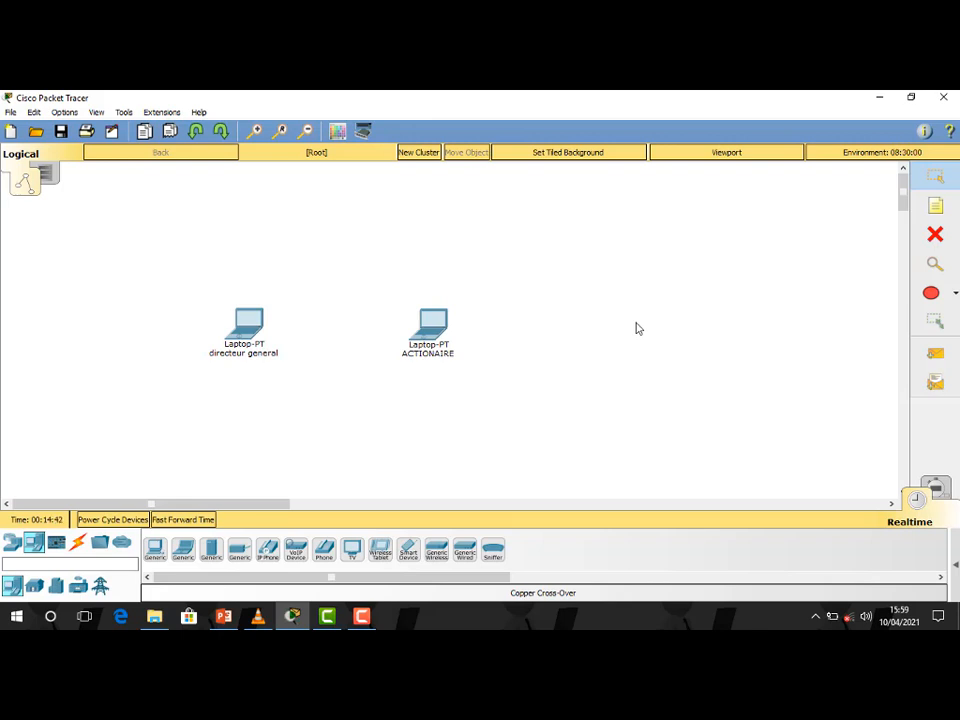
Connect FastEthernet0 of the directeur general laptop to FastEthernet0 of the ACTIONAIRE laptop with a Copper Cross-Over cable
{"action": "left_click", "coordinate": [78, 542]}
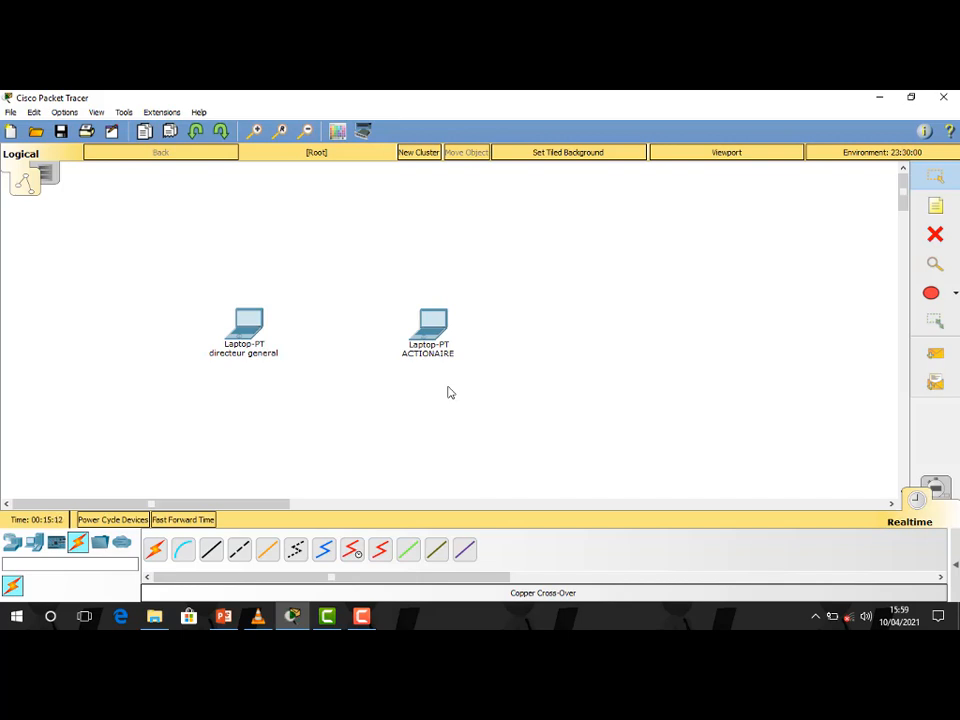
{"action": "left_click", "coordinate": [240, 551]}
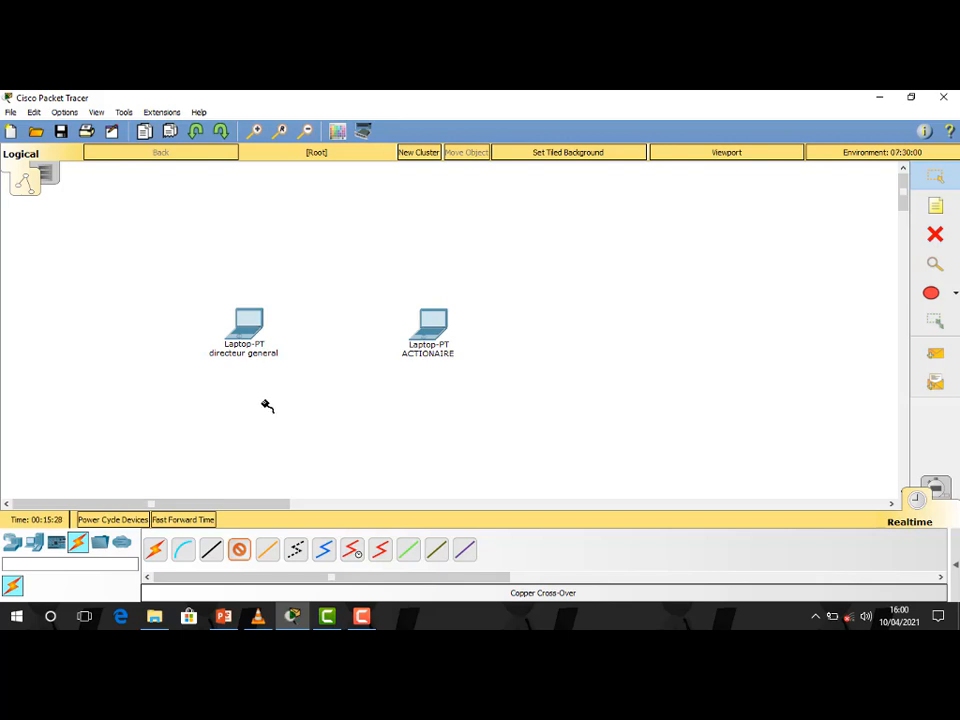
{"action": "left_click", "coordinate": [253, 326]}
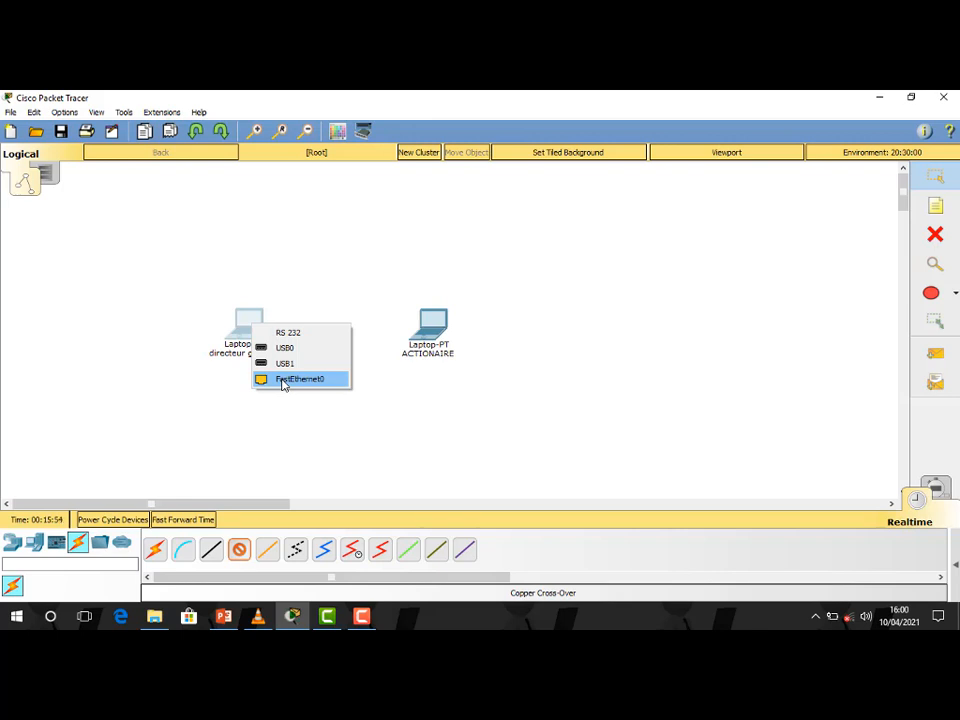
{"action": "left_click", "coordinate": [282, 384]}
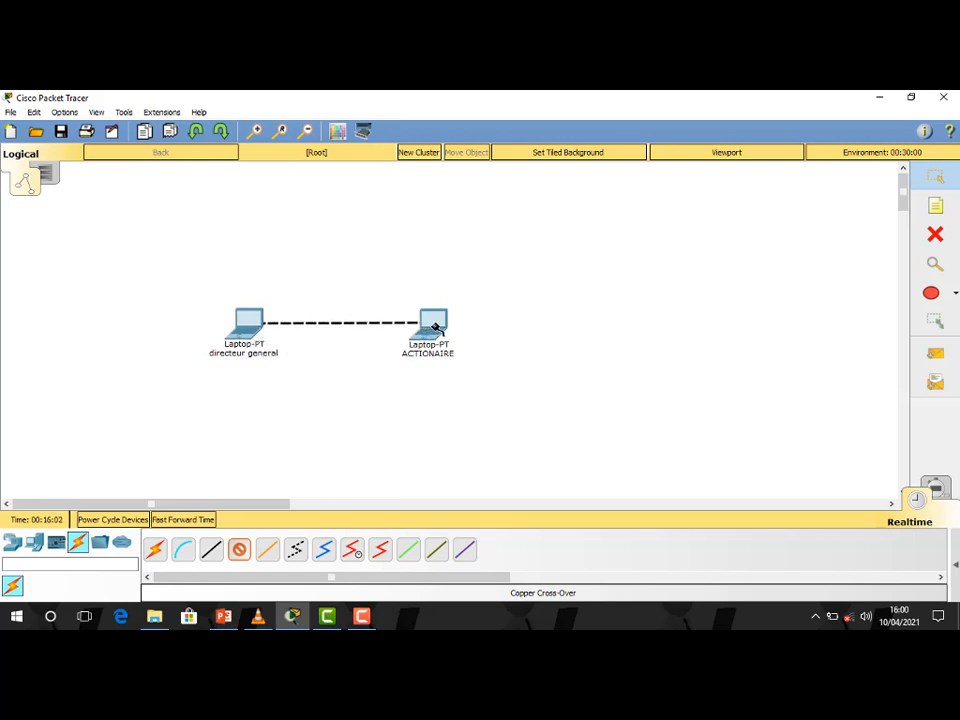
{"action": "mouse_move", "coordinate": [437, 328]}
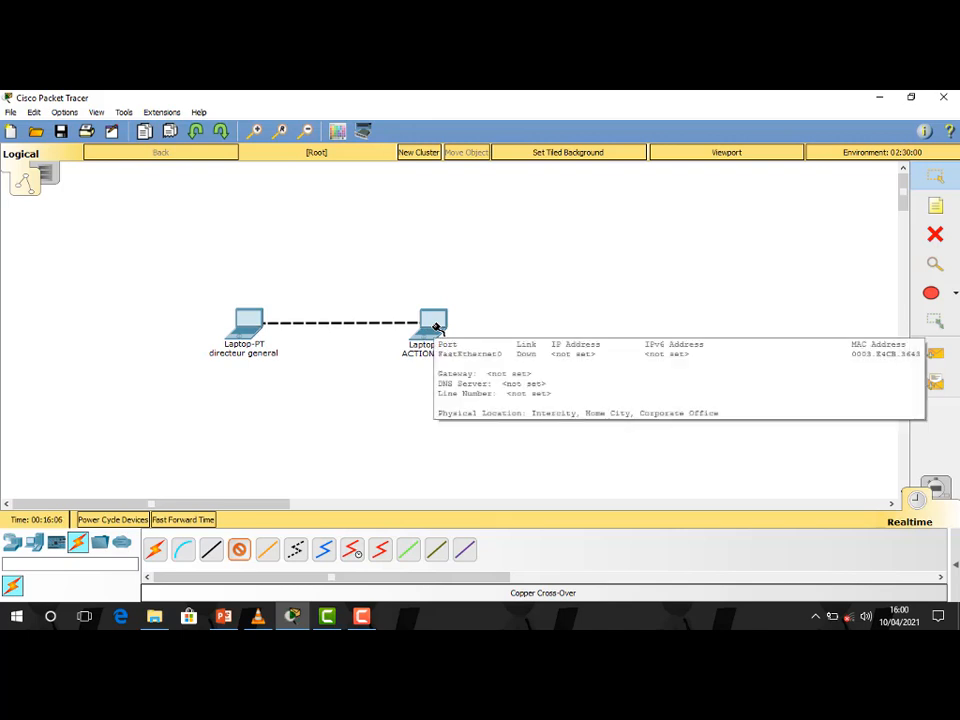
{"action": "left_click", "coordinate": [437, 328]}
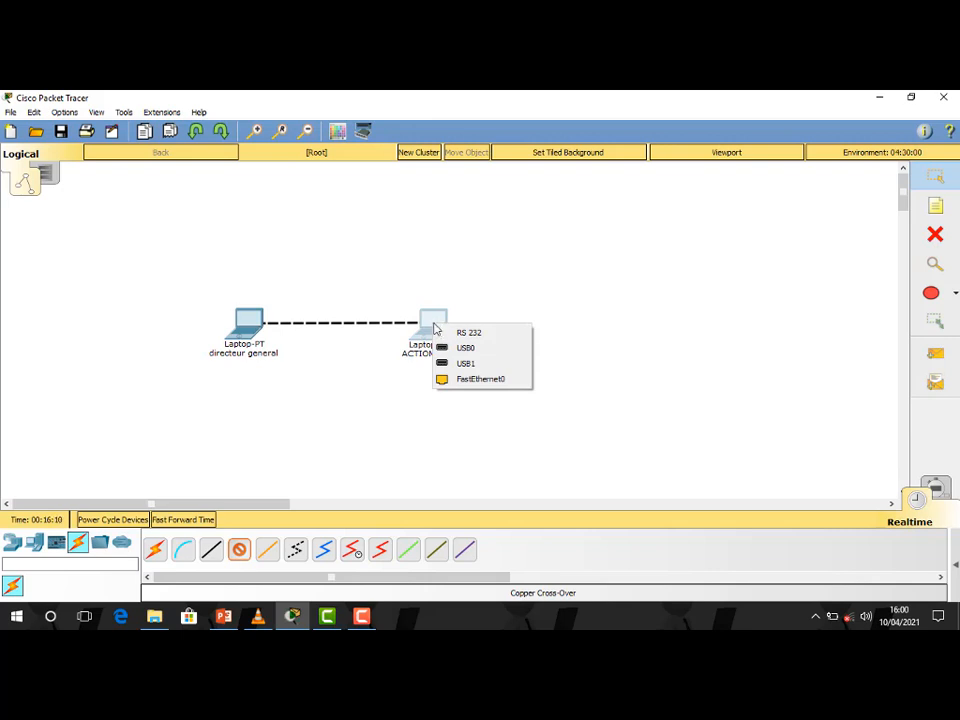
{"action": "left_click", "coordinate": [475, 380]}
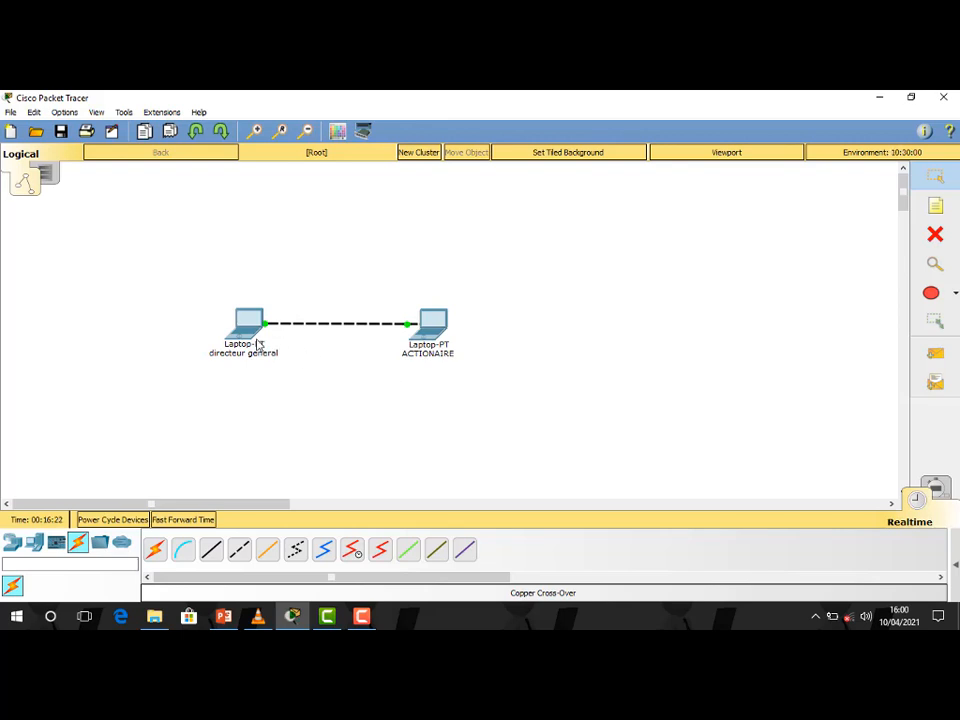
{"action": "left_click_drag", "start_coordinate": [252, 331], "coordinate": [257, 321]}
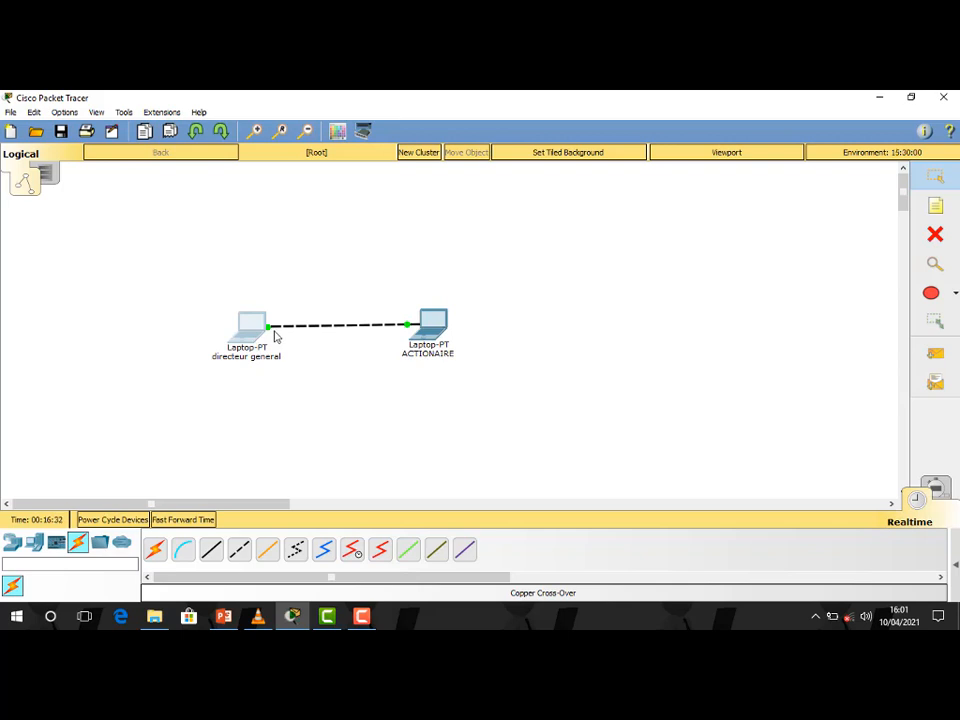
Place two generic PCs side by side in the free area beyond the ACTIONAIRE laptop
{"action": "left_click", "coordinate": [33, 544]}
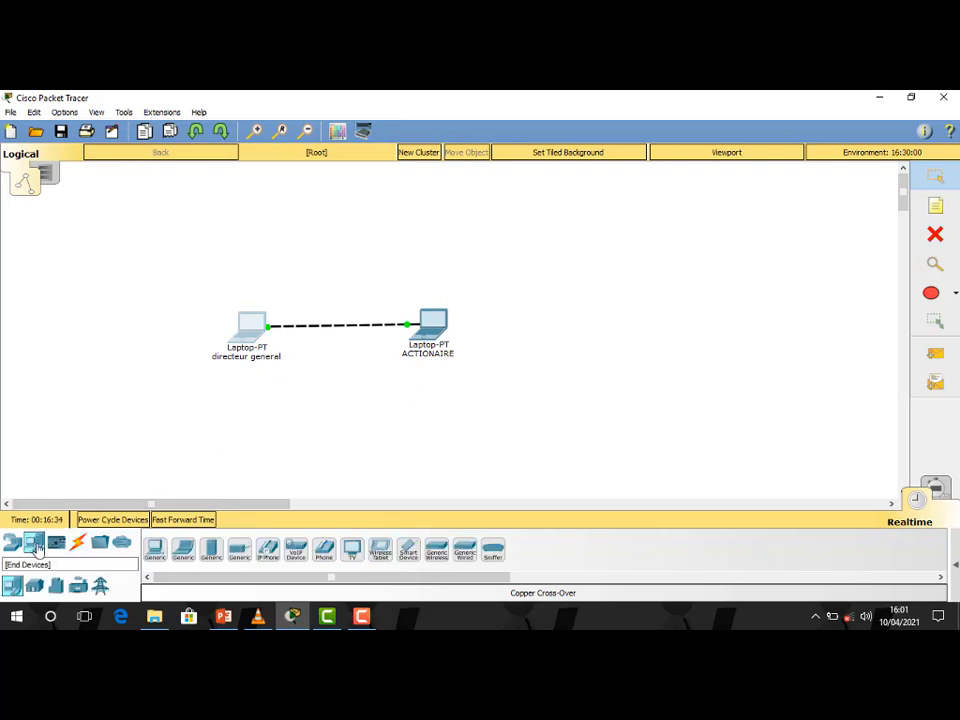
{"action": "left_click_drag", "start_coordinate": [157, 550], "coordinate": [613, 377]}
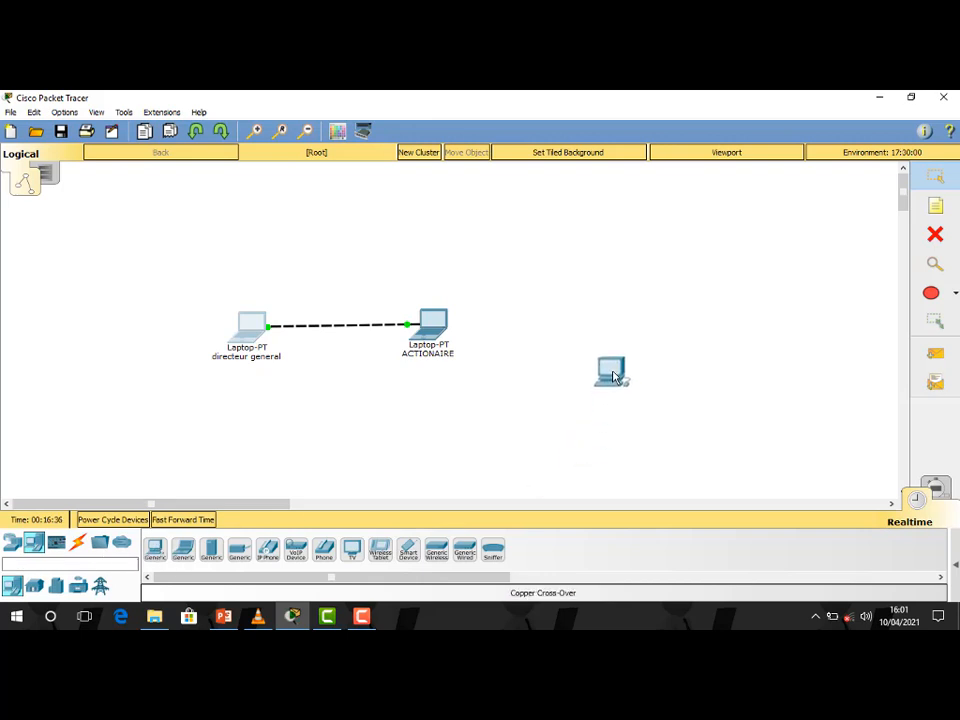
{"action": "left_click_drag", "start_coordinate": [157, 550], "coordinate": [733, 386]}
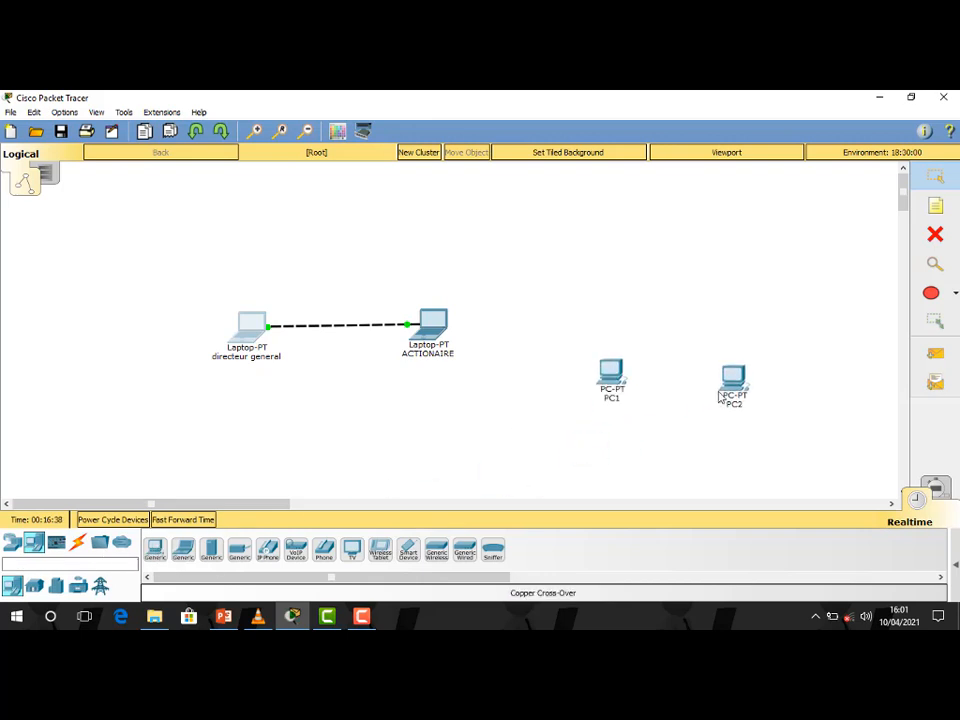
Connect FastEthernet0 of PC1 to FastEthernet0 of PC2 with a Copper Straight-Through cable and nudge PC1 slightly
{"action": "left_click", "coordinate": [80, 543]}
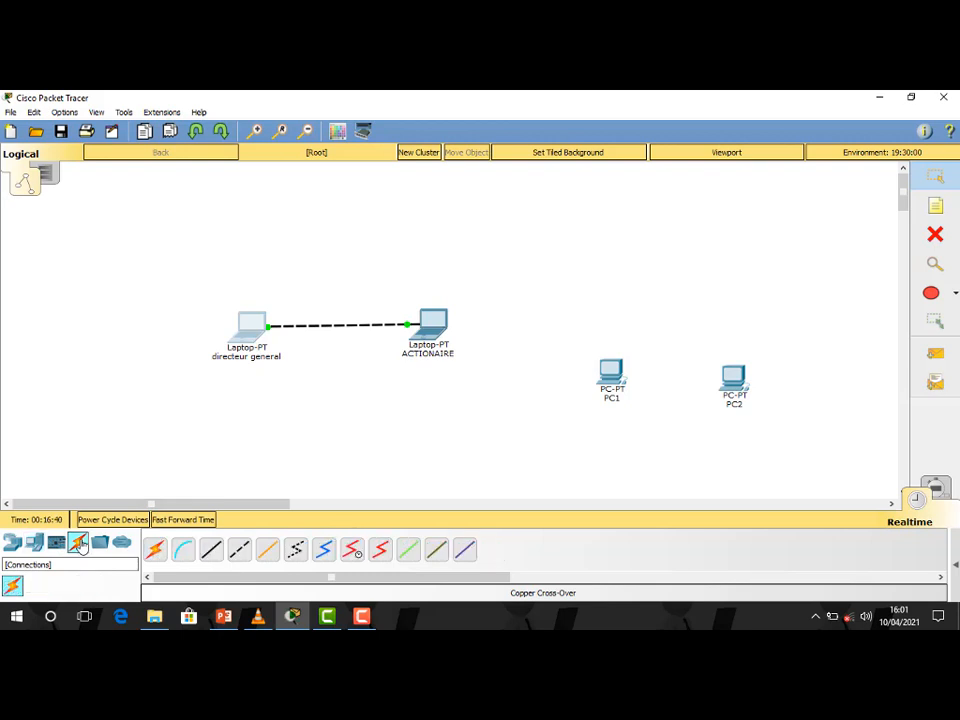
{"action": "left_click", "coordinate": [211, 553]}
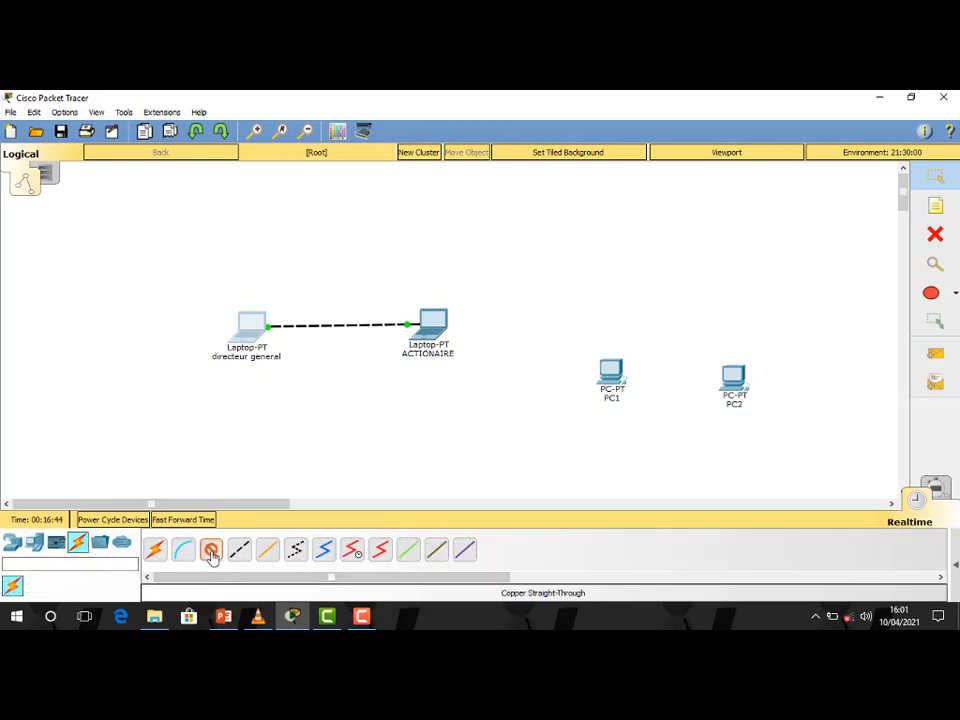
{"action": "left_click", "coordinate": [613, 384]}
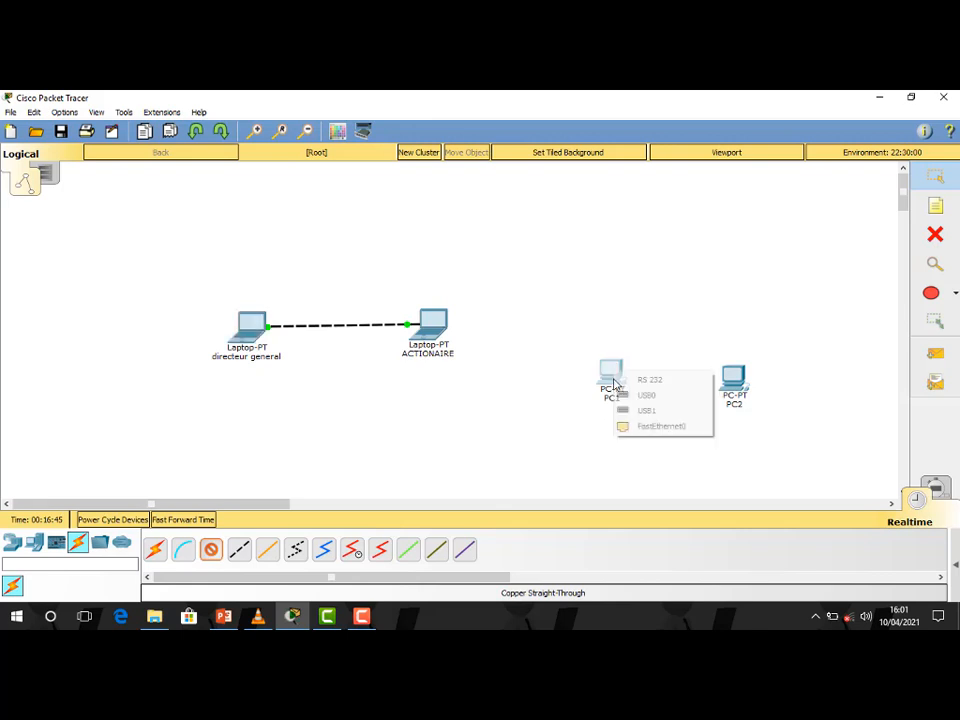
{"action": "left_click", "coordinate": [654, 428]}
{"action": "left_click", "coordinate": [738, 385]}
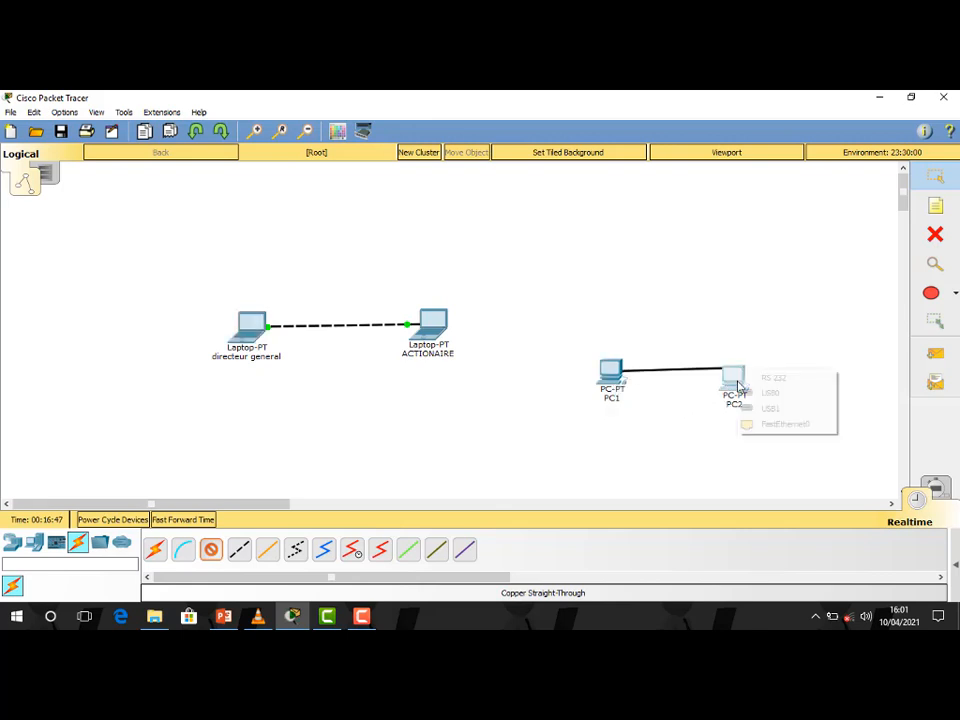
{"action": "left_click", "coordinate": [767, 423]}
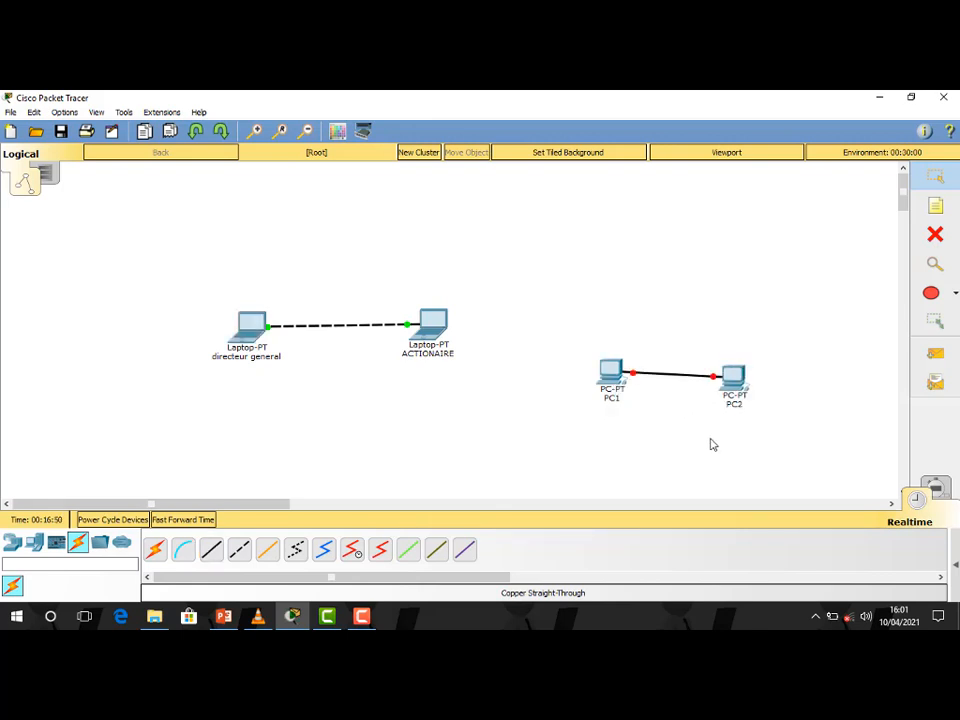
{"action": "left_click_drag", "start_coordinate": [623, 378], "coordinate": [627, 383]}
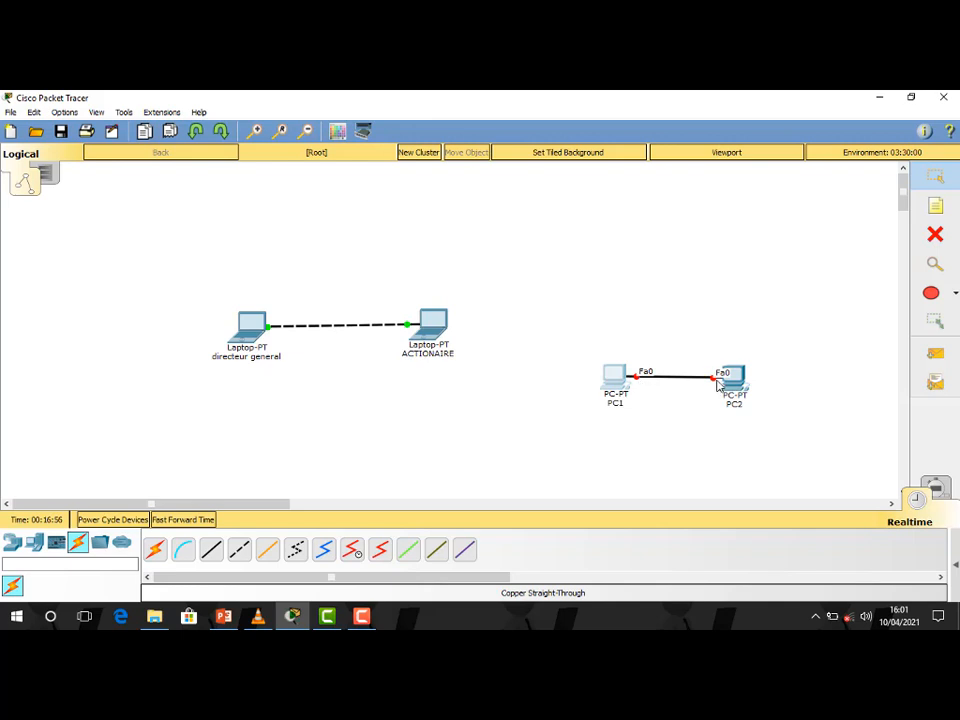
Delete PC2 and PC1 from the workspace and return to the selection tool
{"action": "mouse_move", "coordinate": [615, 378]}
{"action": "mouse_move", "coordinate": [441, 336]}
{"action": "left_click", "coordinate": [929, 246]}
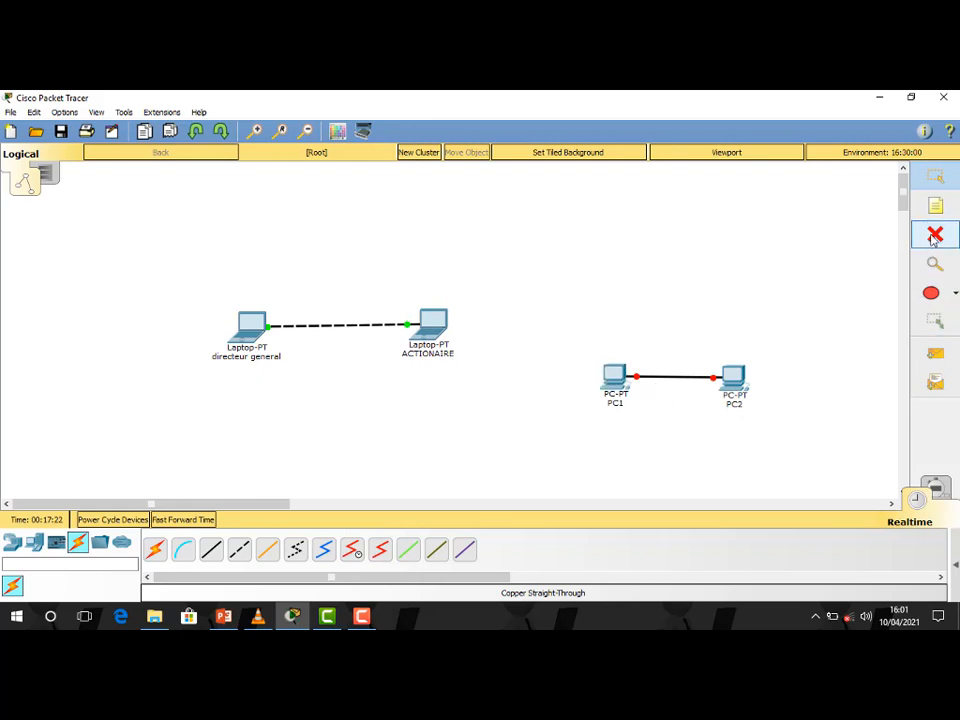
{"action": "left_click", "coordinate": [743, 383]}
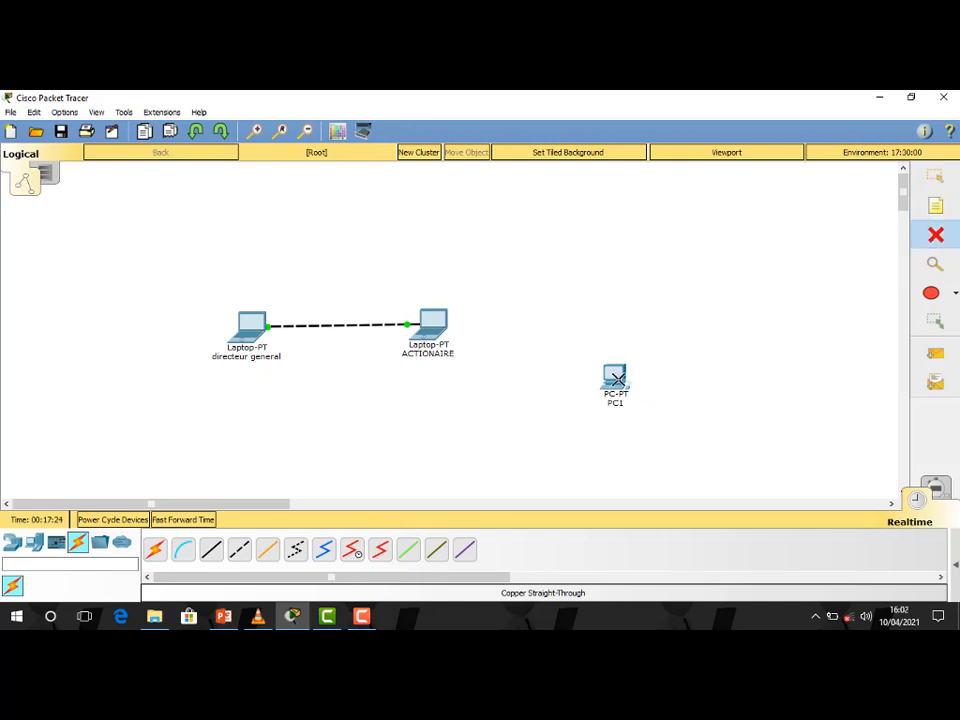
{"action": "left_click", "coordinate": [614, 377]}
{"action": "left_click", "coordinate": [936, 180]}
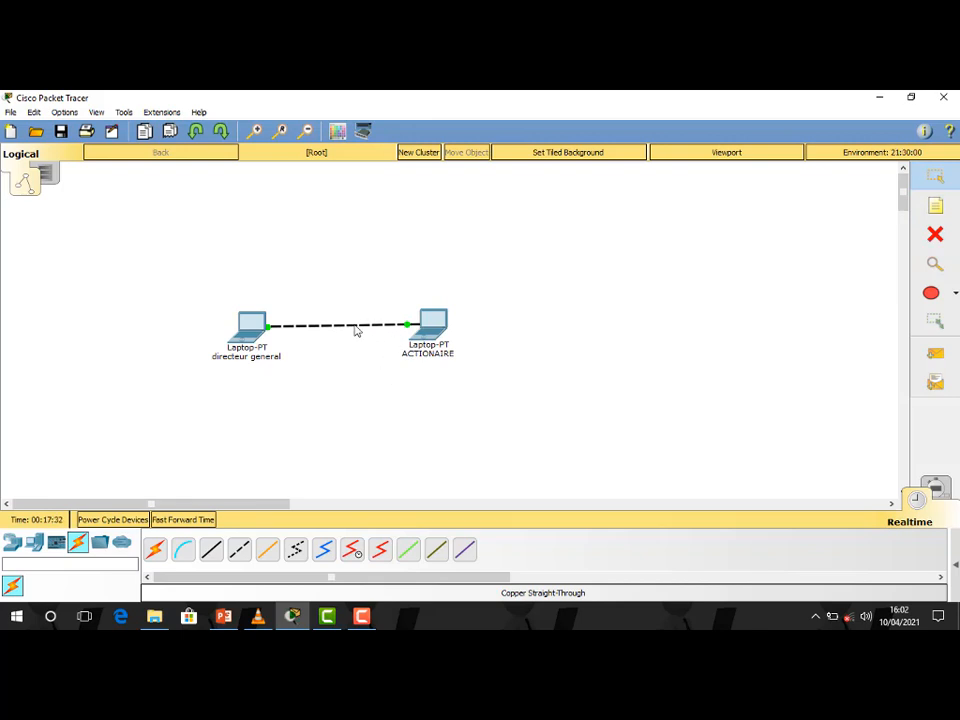
Give FastEthernet0 of the directeur general laptop the static IP address 192.168.20.2
{"action": "mouse_move", "coordinate": [356, 331]}
{"action": "left_click_drag", "start_coordinate": [250, 331], "coordinate": [253, 325]}
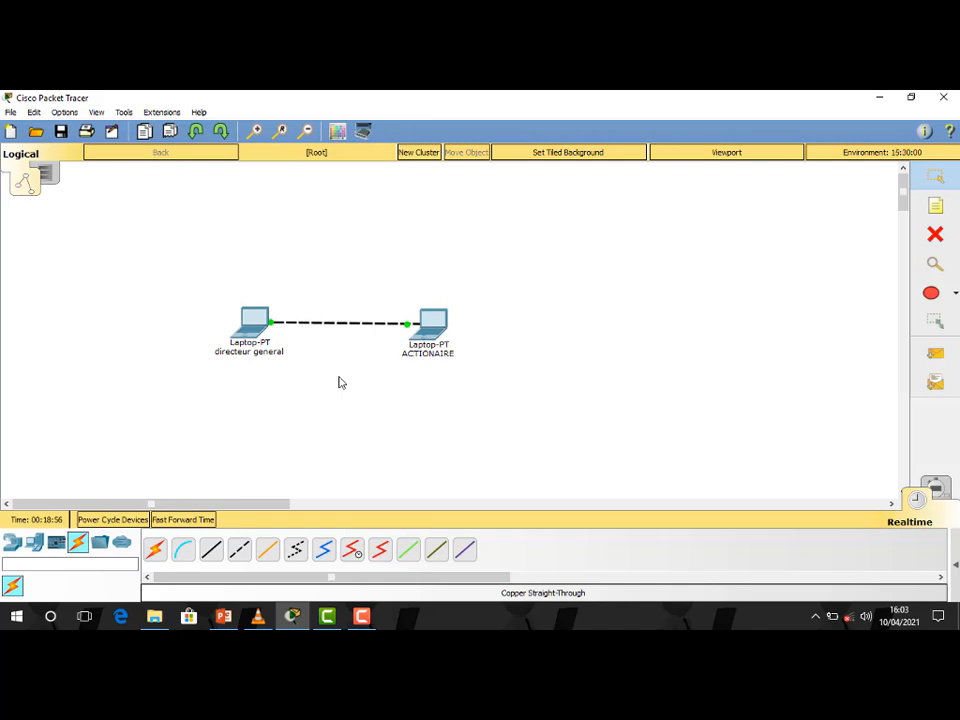
{"action": "left_click_drag", "start_coordinate": [248, 328], "coordinate": [255, 333]}
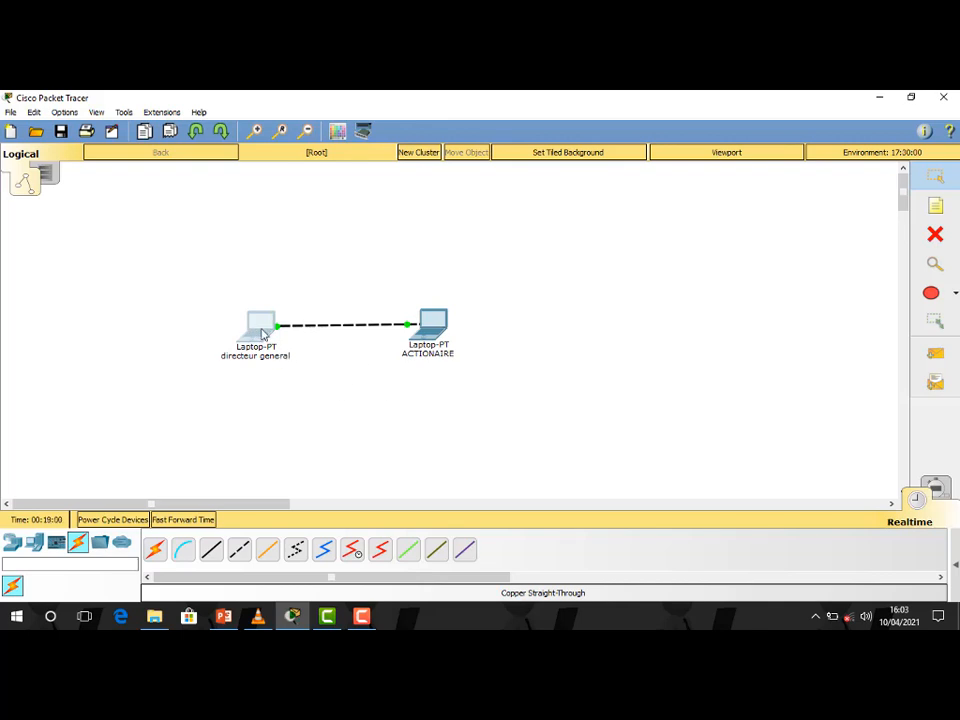
{"action": "left_click", "coordinate": [263, 334]}
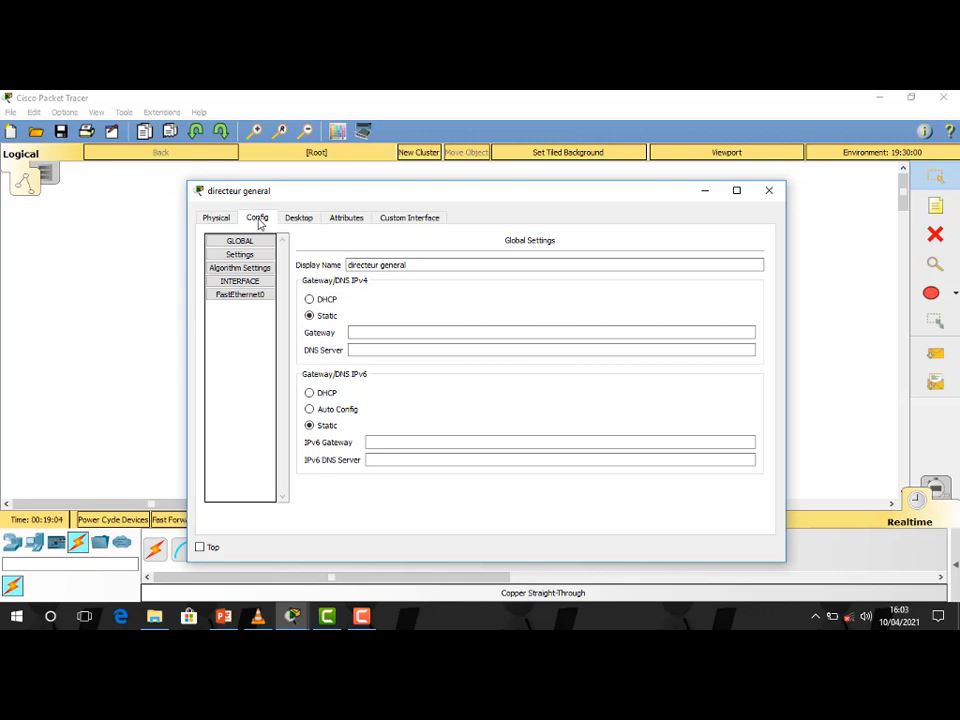
{"action": "left_click", "coordinate": [228, 298]}
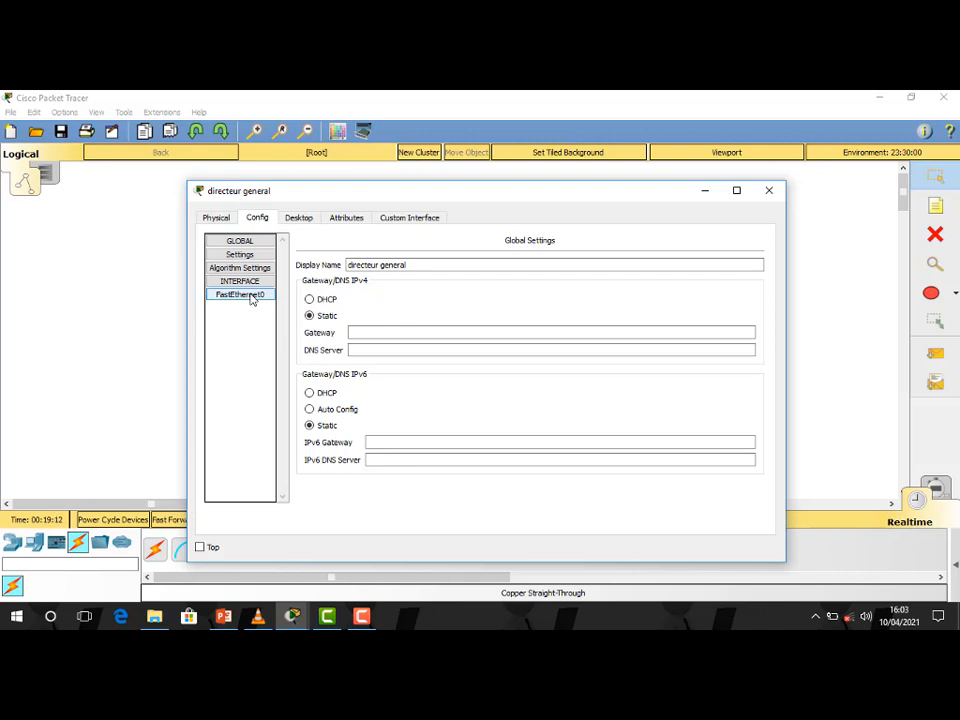
{"action": "left_click", "coordinate": [241, 295]}
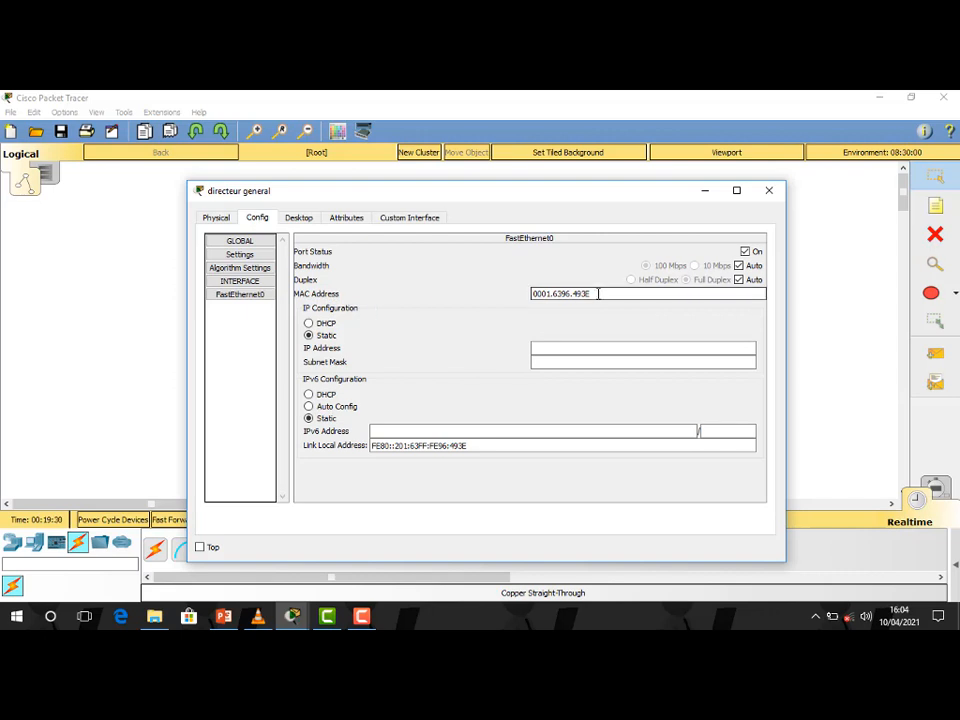
{"action": "mouse_move", "coordinate": [598, 293]}
{"action": "left_mouse_down"}
{"action": "mouse_move", "coordinate": [536, 291]}
{"action": "mouse_move", "coordinate": [537, 302]}
{"action": "mouse_move", "coordinate": [592, 293]}
{"action": "left_mouse_up"}
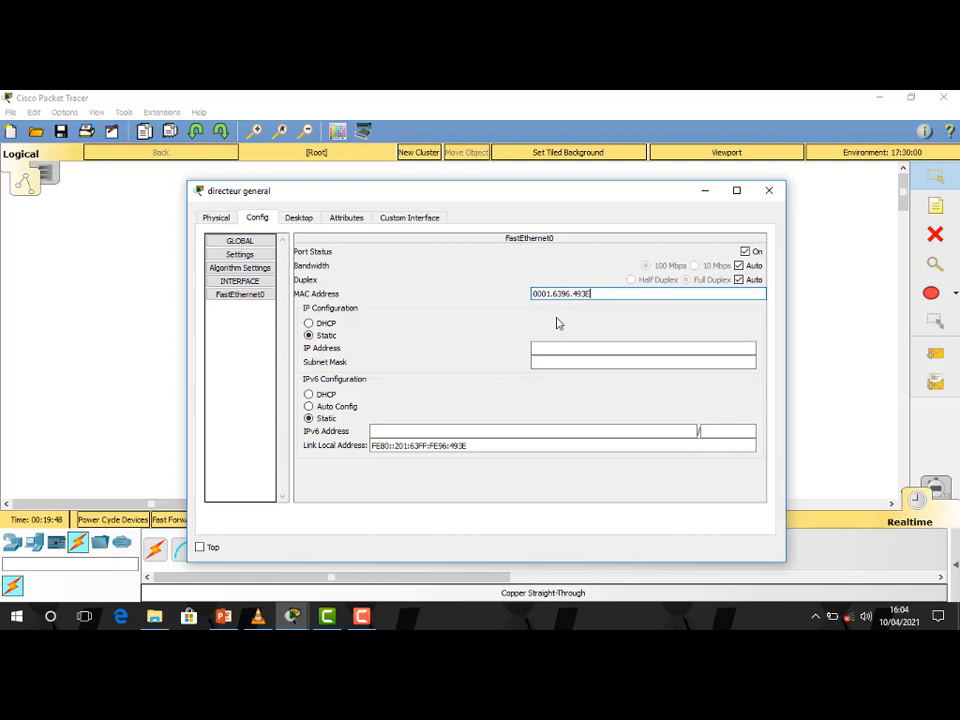
{"action": "left_click", "coordinate": [309, 324]}
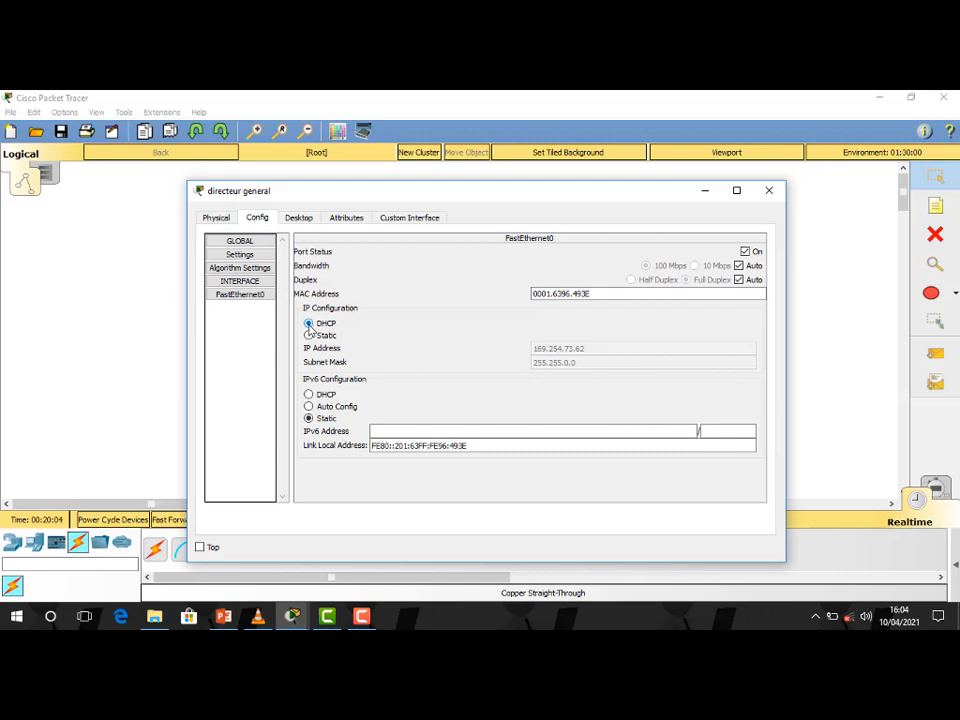
{"action": "left_click", "coordinate": [308, 336]}
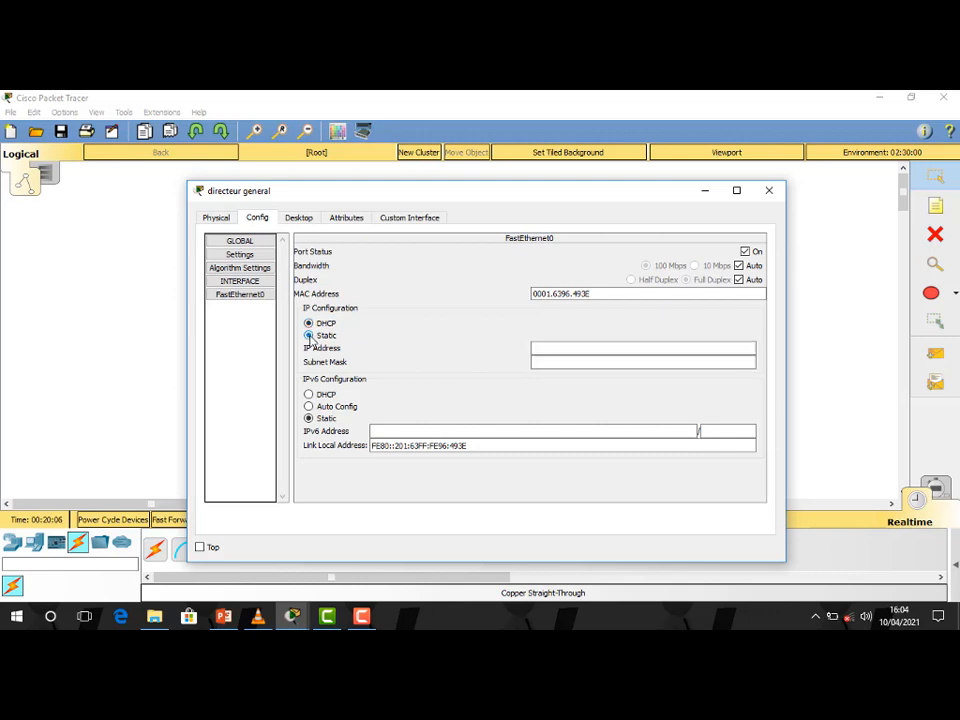
{"action": "left_click", "coordinate": [553, 346]}
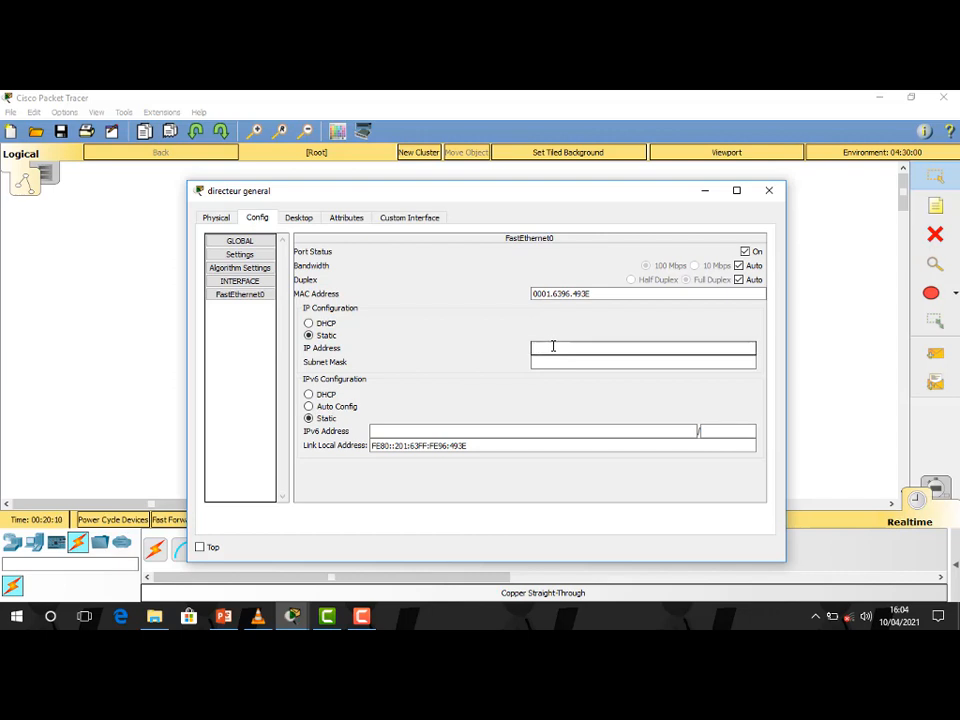
{"action": "type", "text": "192.168.20.2"}
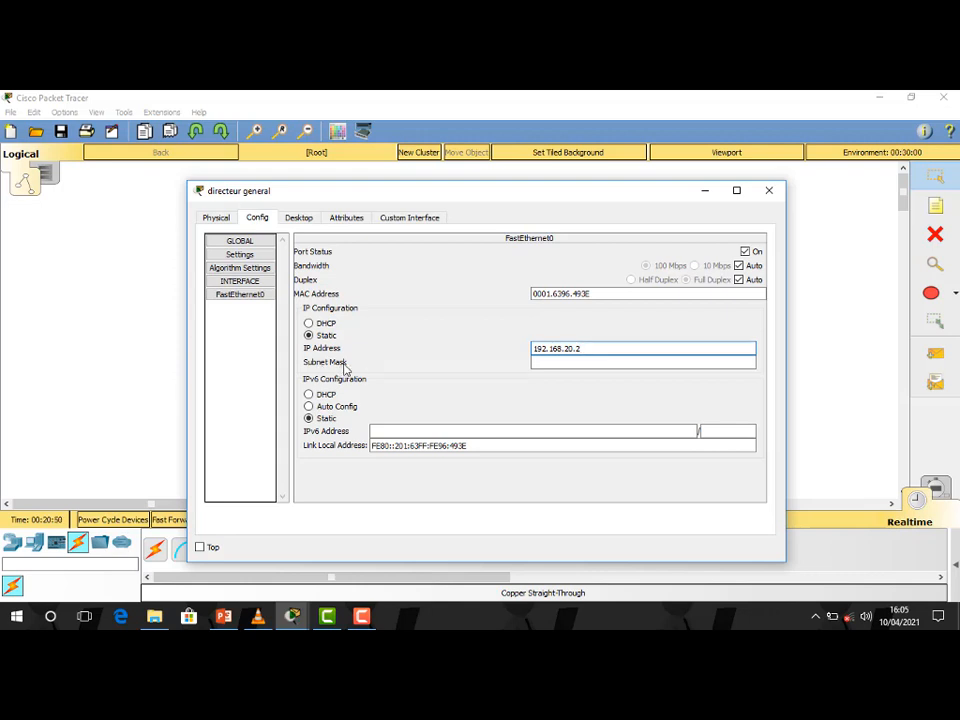
Set the directeur general laptop's subnet mask to 255.255.255.0 and close its settings
{"action": "left_click", "coordinate": [551, 362]}
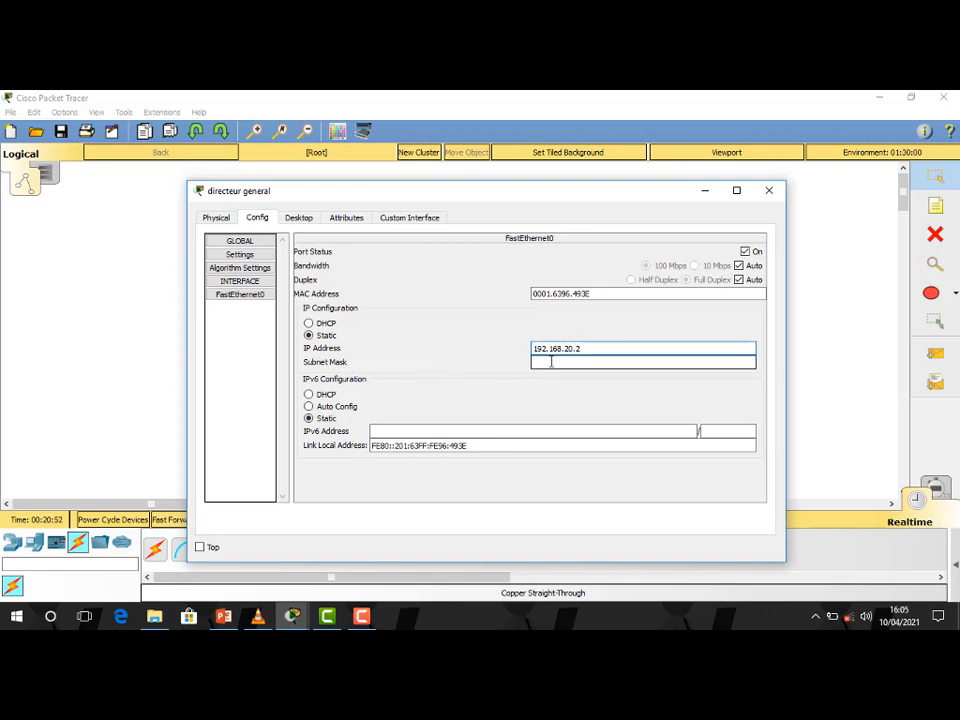
{"action": "left_click", "coordinate": [551, 364]}
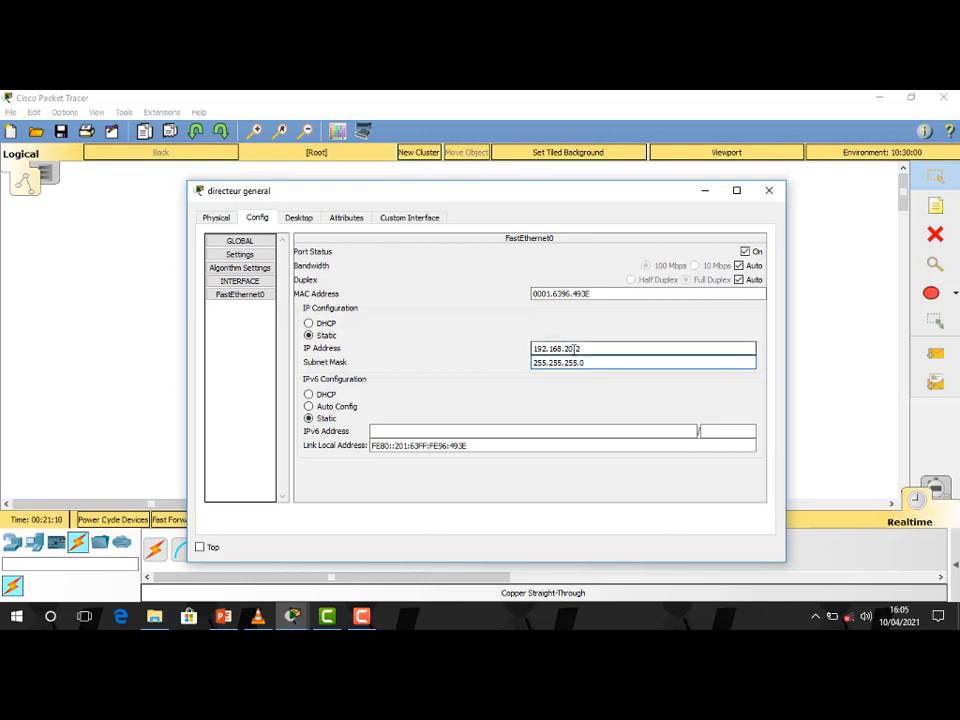
{"action": "left_click_drag", "start_coordinate": [574, 352], "coordinate": [535, 355]}
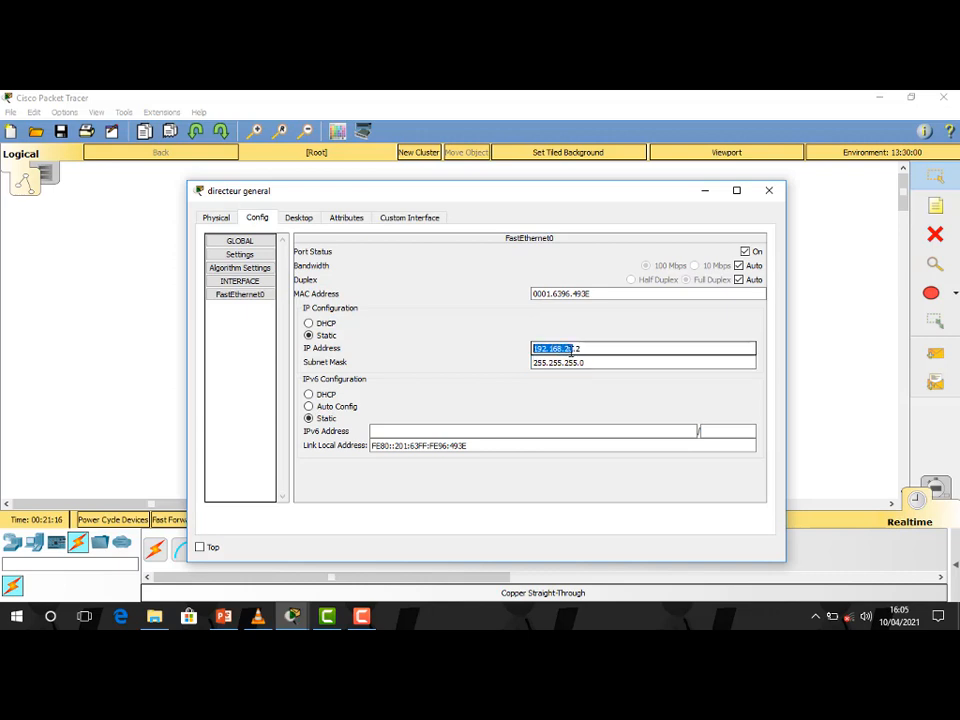
{"action": "left_click_drag", "start_coordinate": [573, 350], "coordinate": [581, 350]}
{"action": "left_click_drag", "start_coordinate": [576, 348], "coordinate": [531, 350]}
{"action": "left_click", "coordinate": [769, 190]}
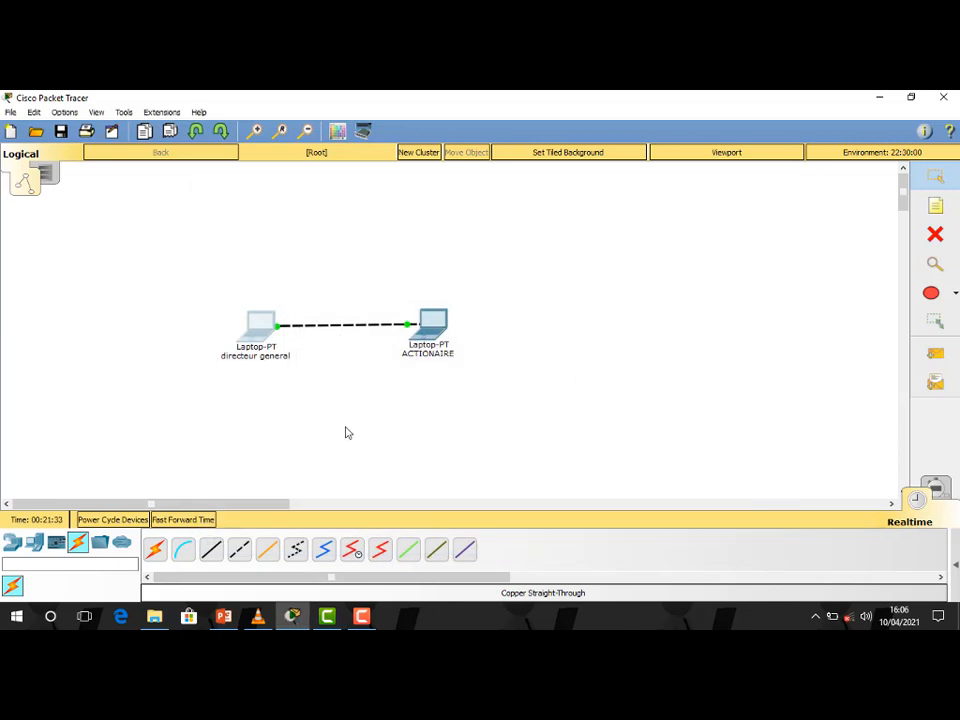
Give FastEthernet0 of the ACTIONAIRE laptop the IP address 192.168.20.93 with subnet mask 255.255.255.0 and close its settings
{"action": "mouse_move", "coordinate": [267, 332]}
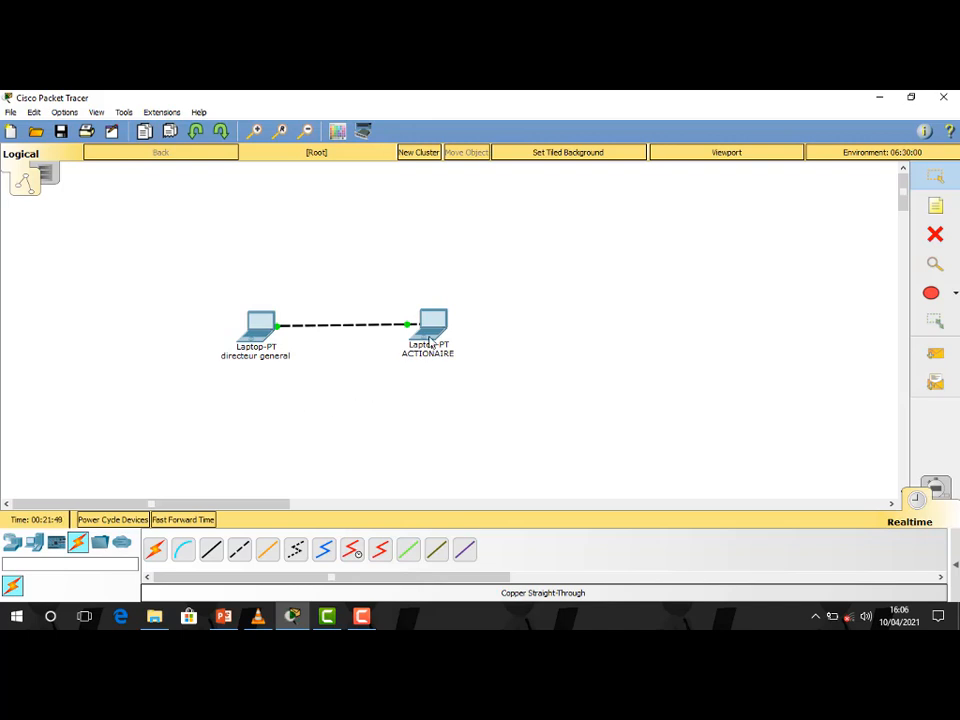
{"action": "mouse_move", "coordinate": [430, 341]}
{"action": "left_click", "coordinate": [432, 322]}
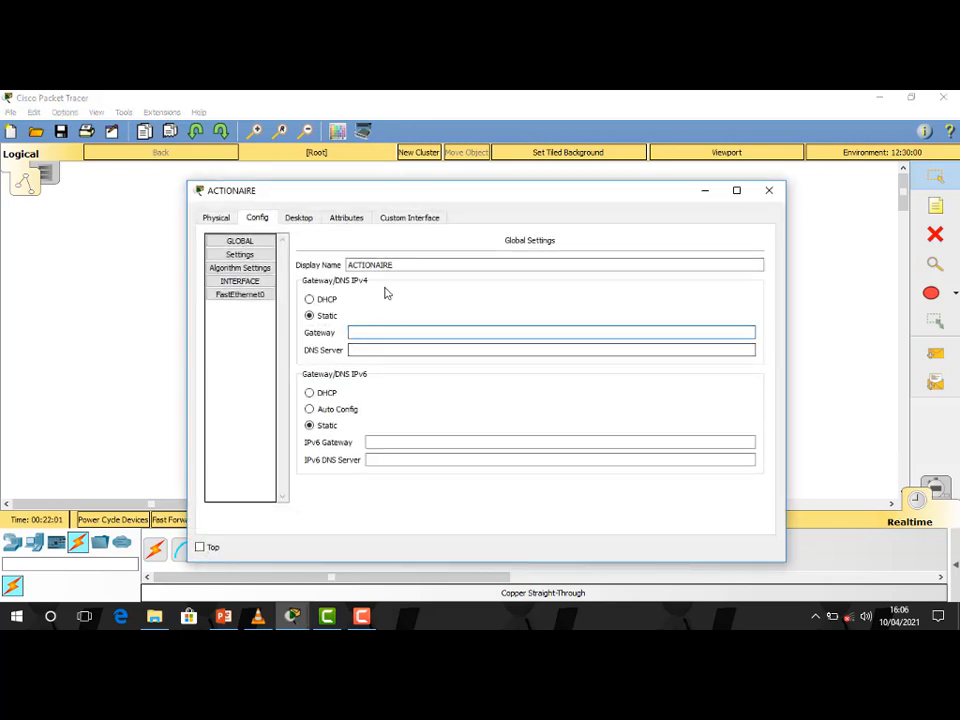
{"action": "left_click", "coordinate": [252, 297]}
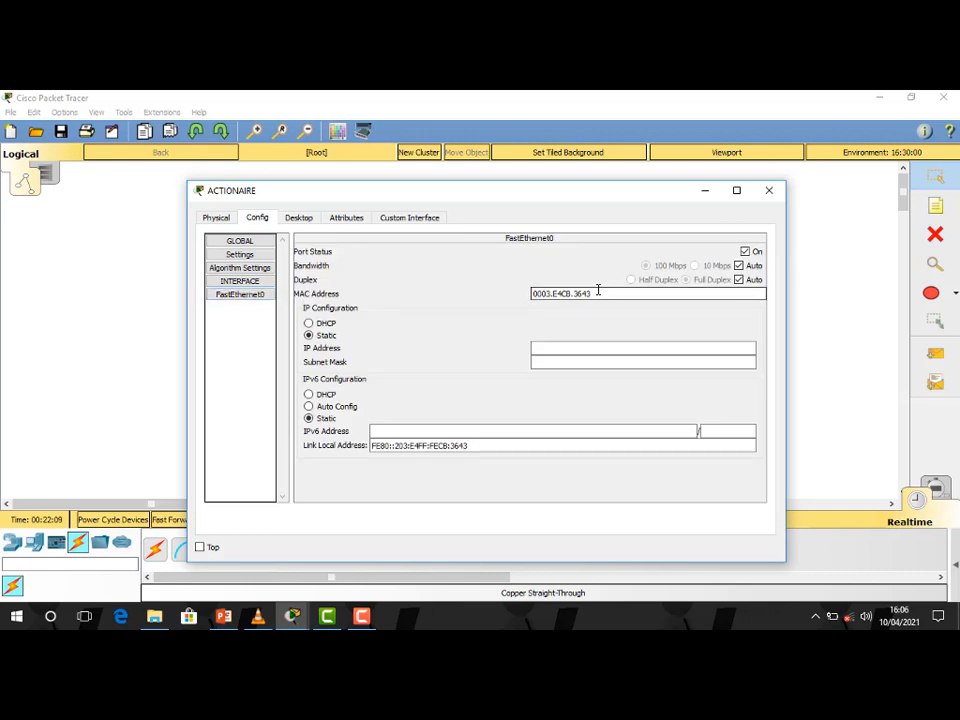
{"action": "left_click", "coordinate": [594, 346]}
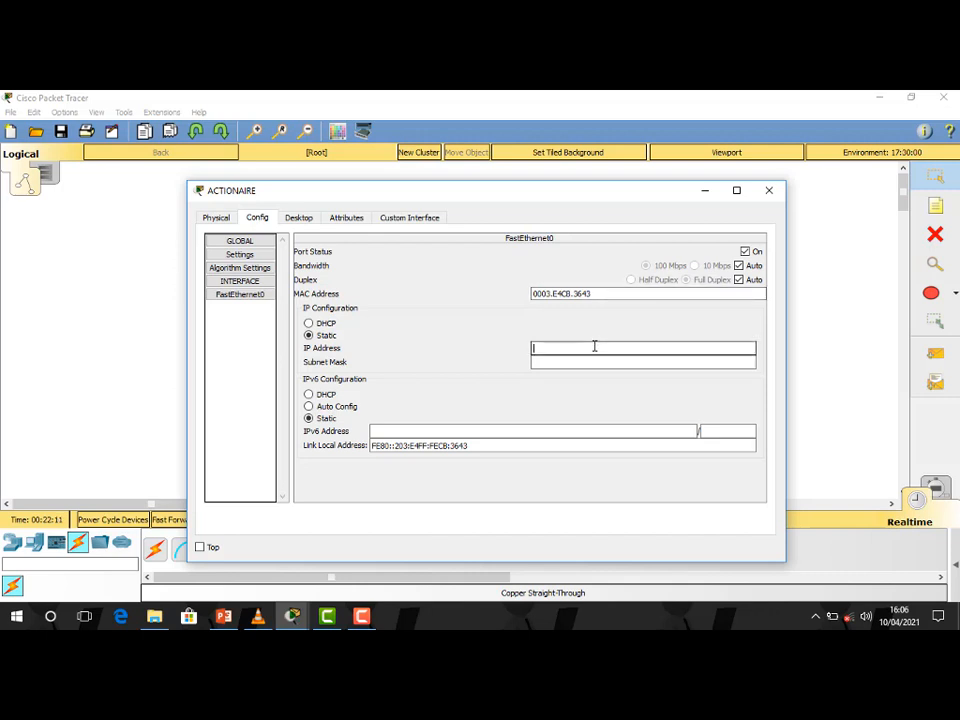
{"action": "type", "text": "192.168.20.93"}
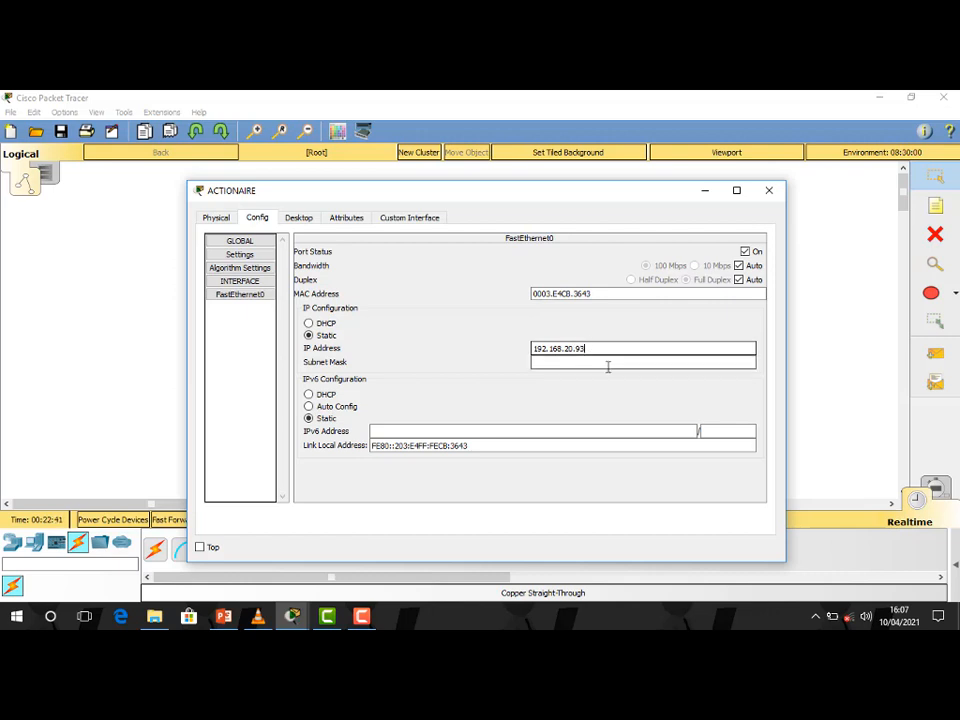
{"action": "left_click", "coordinate": [608, 361]}
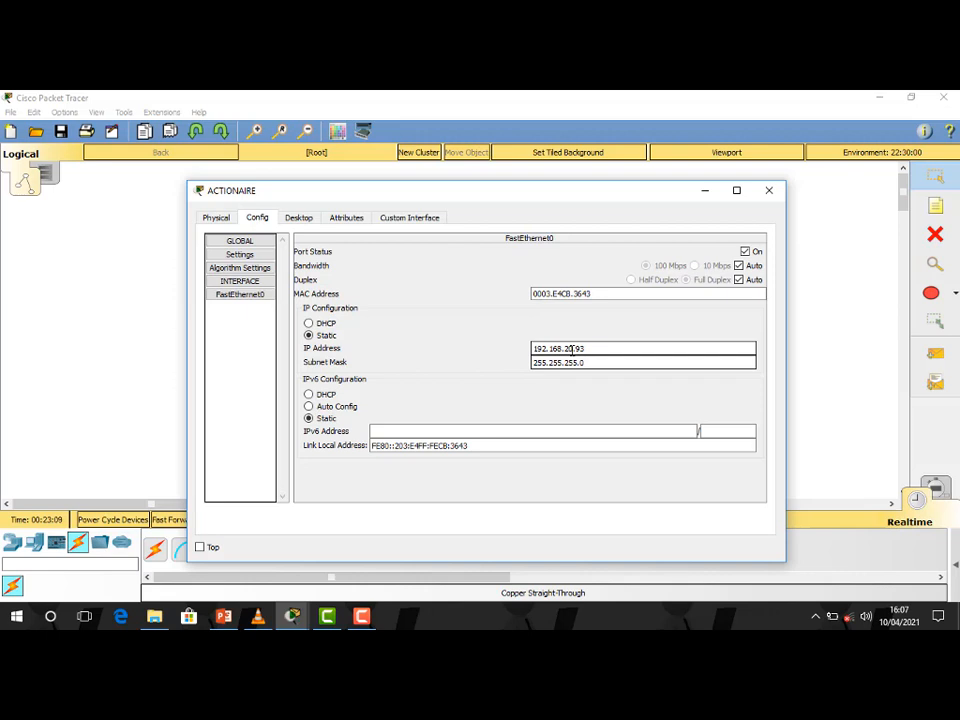
{"action": "left_click", "coordinate": [769, 190]}
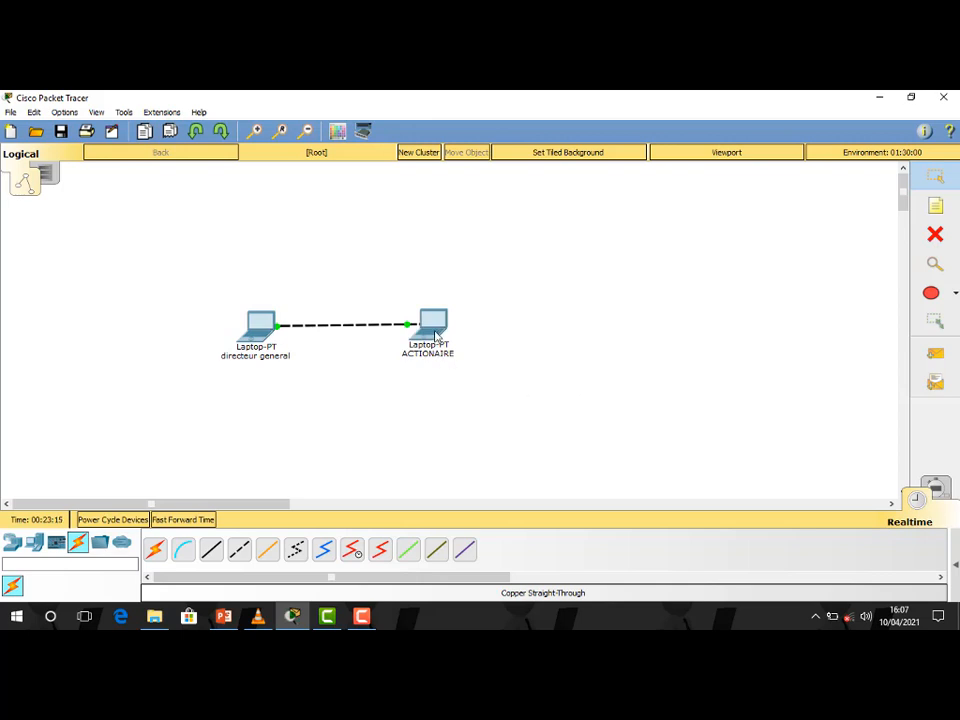
Change the FastEthernet0 IP address of the ACTIONAIRE laptop to 192.168.20.3 and close its settings
{"action": "mouse_move", "coordinate": [435, 334]}
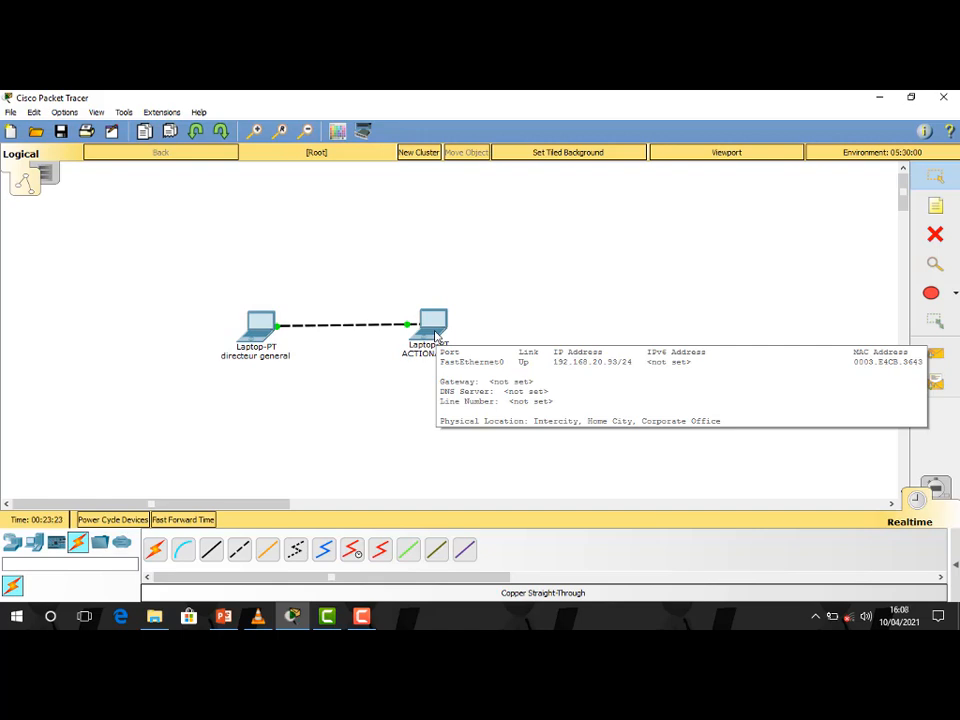
{"action": "left_click", "coordinate": [436, 336]}
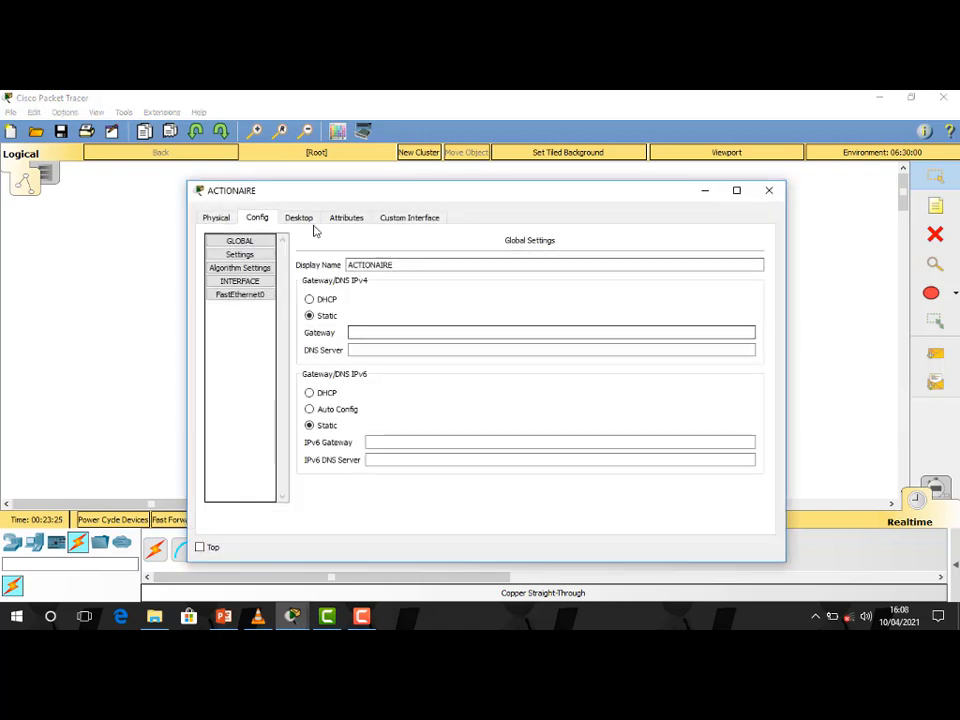
{"action": "left_click", "coordinate": [242, 296]}
{"action": "left_click", "coordinate": [580, 349]}
{"action": "left_click", "coordinate": [589, 362]}
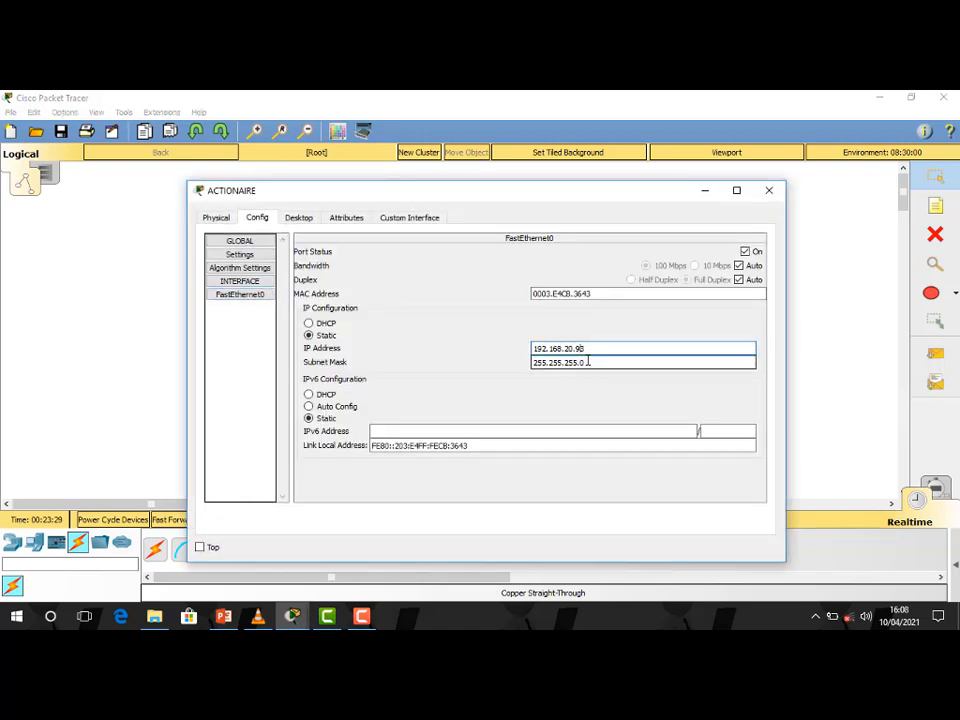
{"action": "key", "text": "BackSpace"}
{"action": "key", "text": "BackSpace"}
{"action": "type", "text": "3"}
{"action": "left_click", "coordinate": [637, 348]}
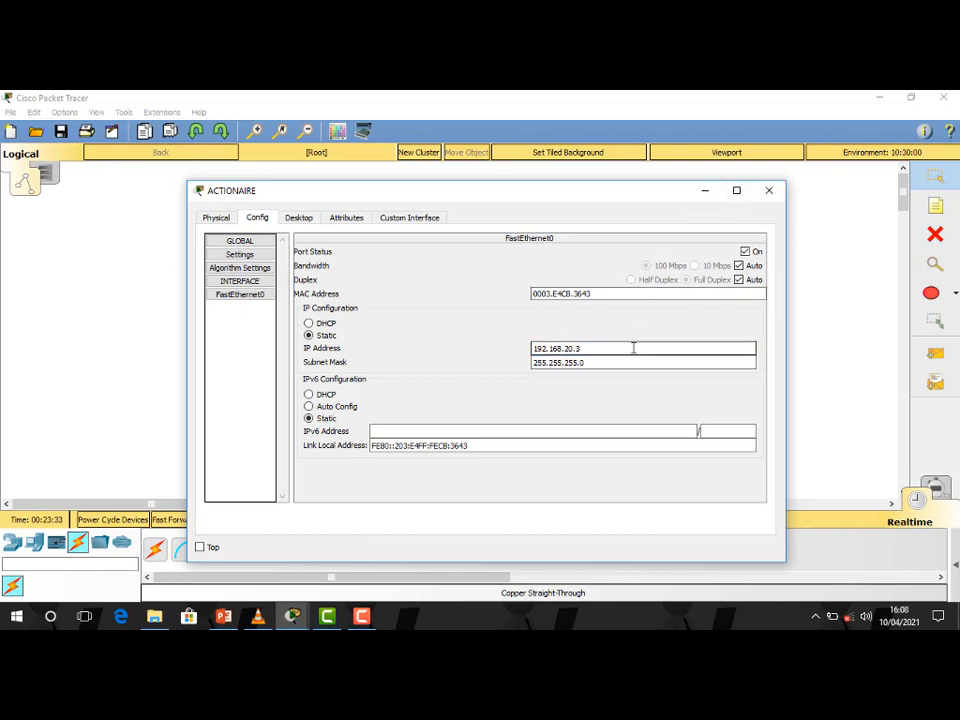
{"action": "left_click", "coordinate": [769, 190]}
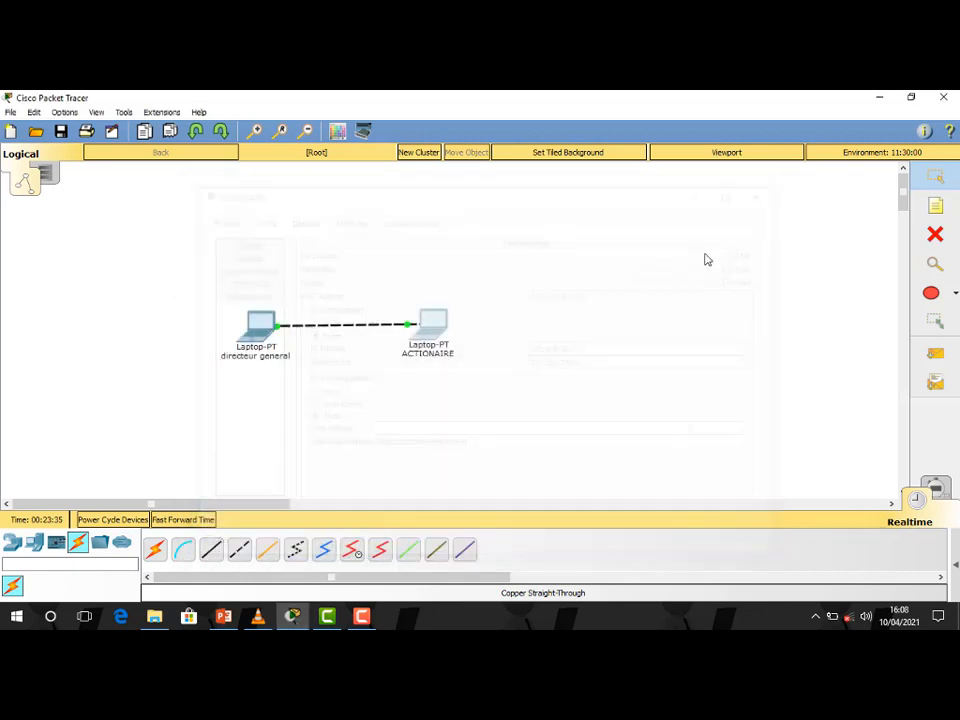
Move the ACTIONAIRE laptop farther away from the directeur general laptop and nudge the latter slightly upward
{"action": "mouse_move", "coordinate": [444, 347]}
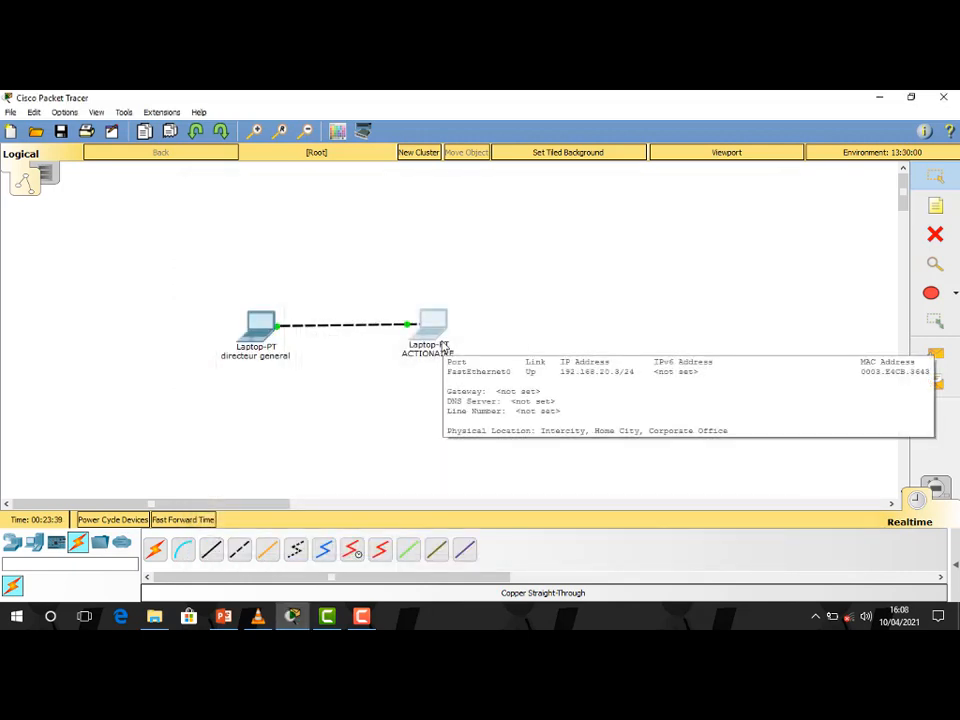
{"action": "left_click_drag", "start_coordinate": [440, 328], "coordinate": [641, 328]}
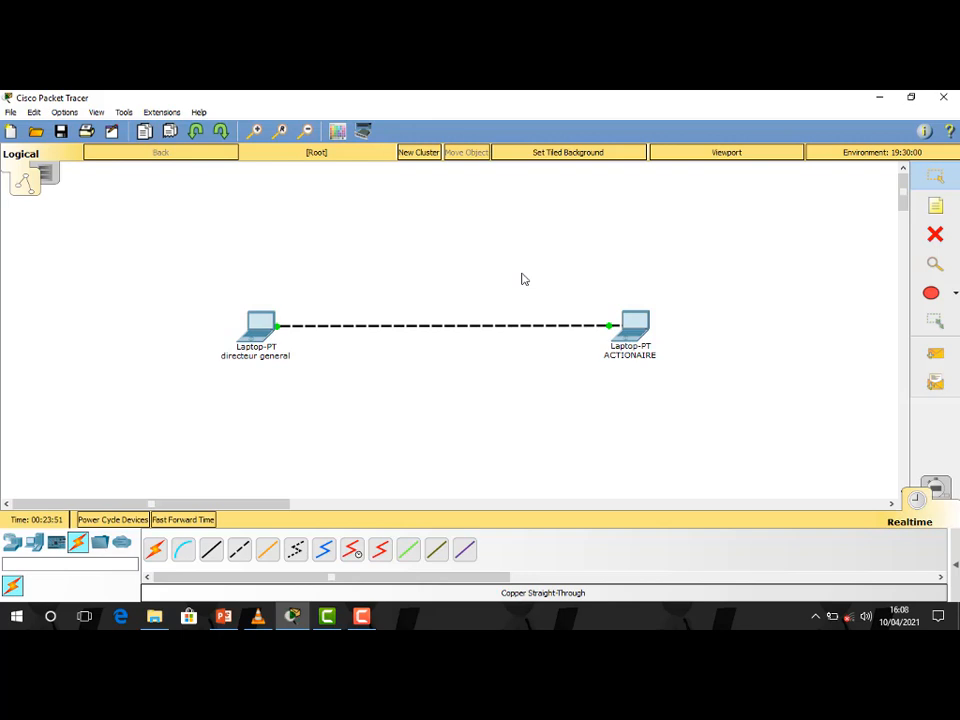
{"action": "left_click_drag", "start_coordinate": [260, 333], "coordinate": [260, 330]}
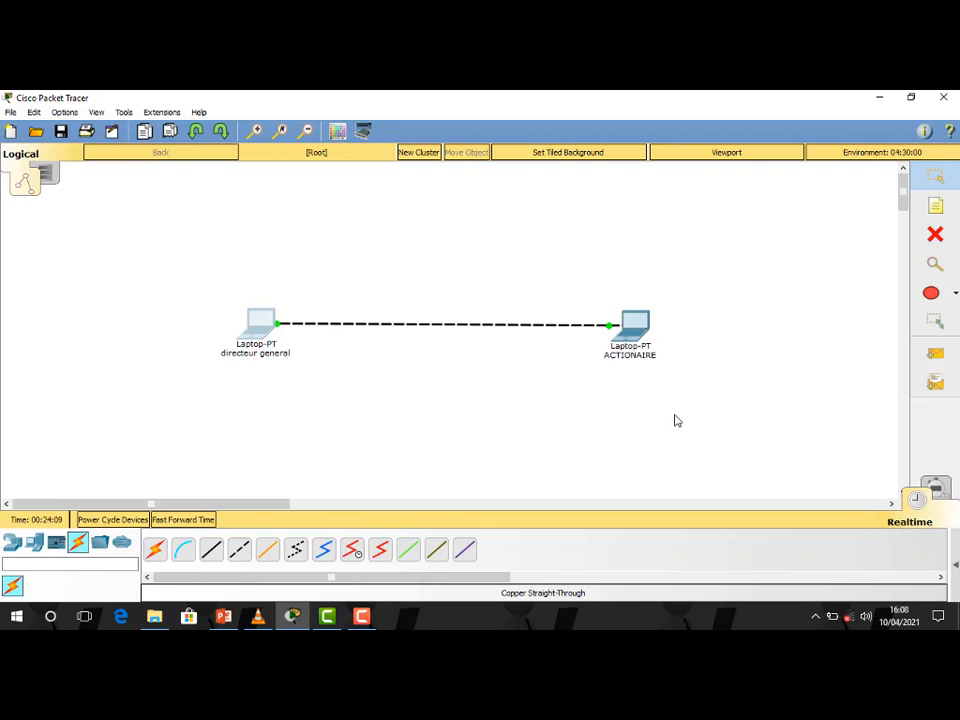
Open the Command Prompt on the directeur general laptop
{"action": "left_click", "coordinate": [262, 334]}
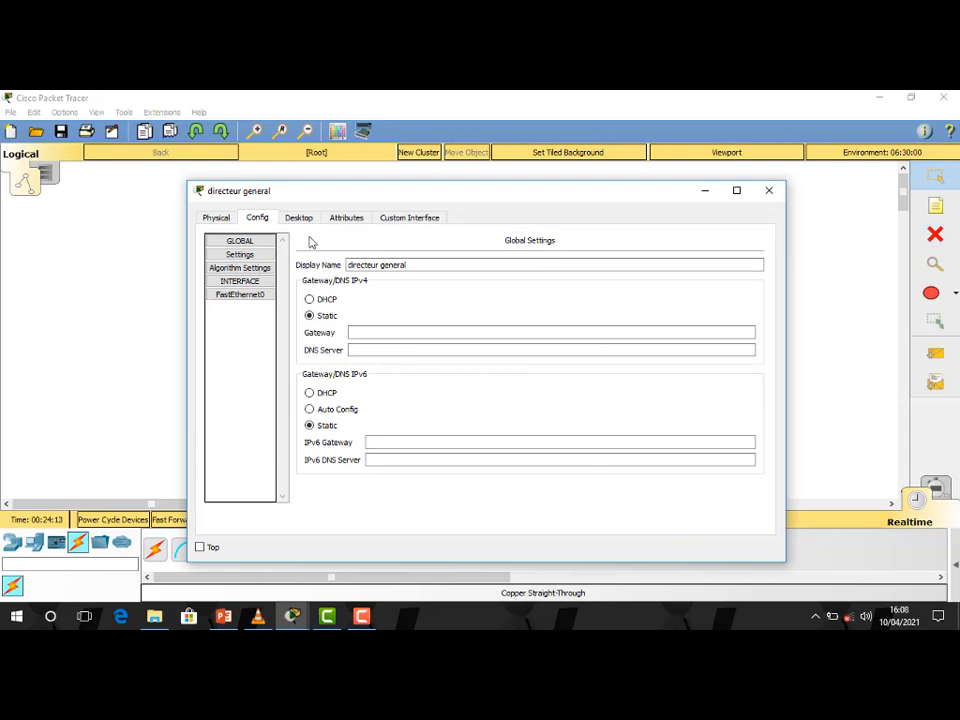
{"action": "left_click", "coordinate": [300, 220]}
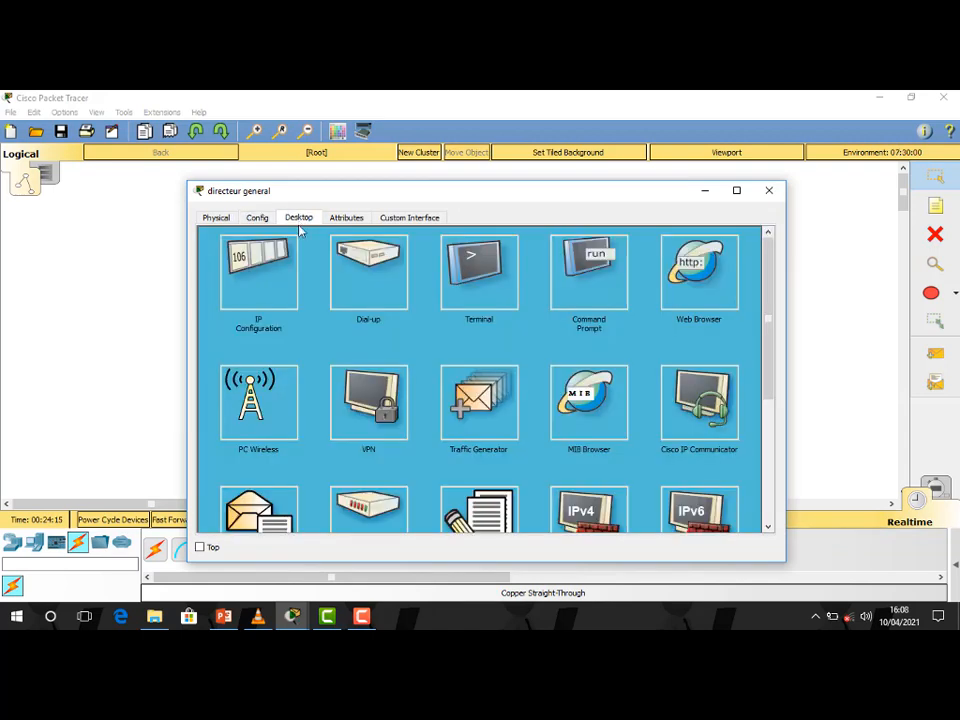
{"action": "left_click", "coordinate": [583, 288]}
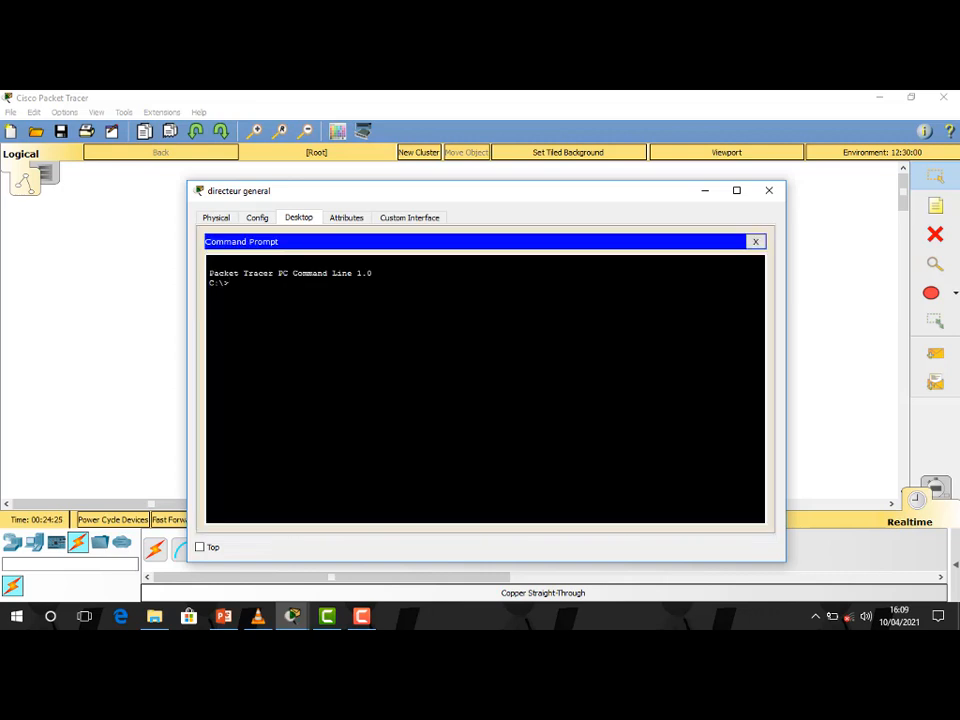
Try to ping 1932.168.20.3 from the directeur general laptop's Command Prompt
{"action": "type", "text": "ping 1932.168"}
{"action": "type", "text": "20.93"}
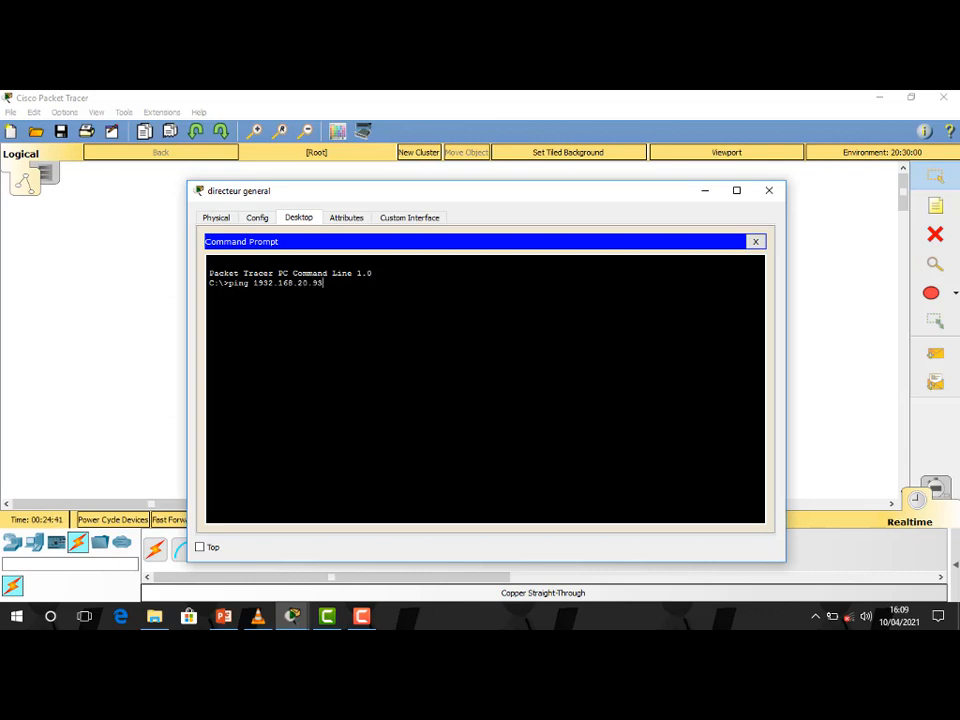
{"action": "key", "text": "BackSpace"}
{"action": "key", "text": "BackSpace"}
{"action": "type", "text": "3"}
{"action": "key", "text": "Return"}
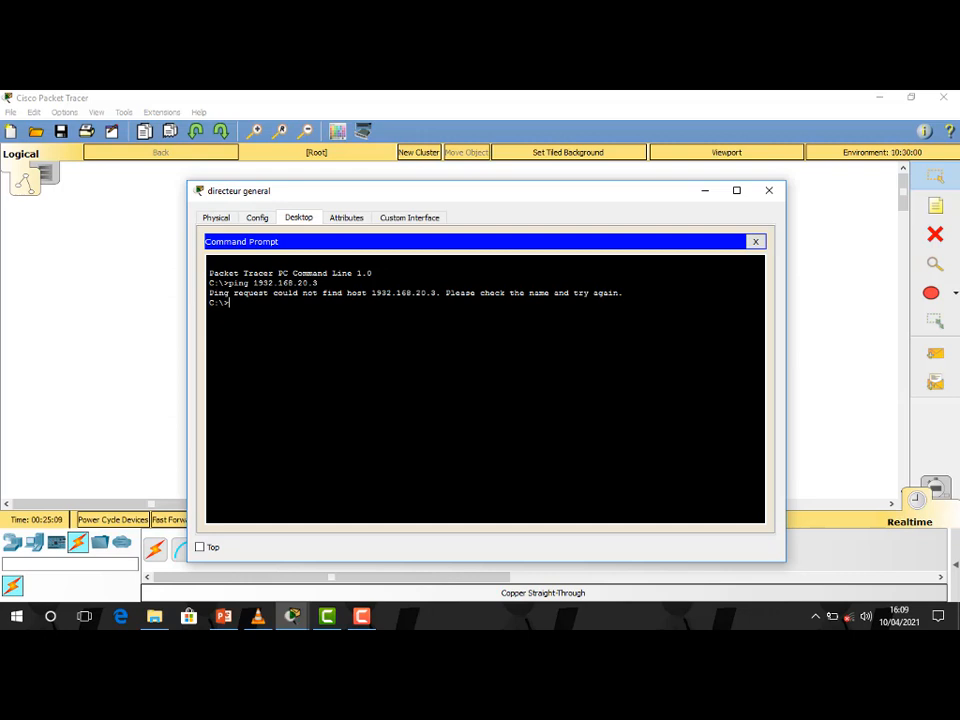
Recall the previous ping command, correct its target address to 192.168.20.3 and run it on the directeur general laptop
{"action": "key", "text": "Up"}
{"action": "key", "text": "Left"}
{"action": "key", "text": "Left"}
{"action": "key", "text": "Left"}
{"action": "key", "text": "Left"}
{"action": "key", "text": "Left"}
{"action": "key", "text": "Left"}
{"action": "key", "text": "Left"}
{"action": "key", "text": "Left"}
{"action": "key", "text": "Left"}
{"action": "key", "text": "Left"}
{"action": "key", "text": "BackSpace"}
{"action": "key", "text": "Right"}
{"action": "key", "text": "Right"}
{"action": "key", "text": "Right"}
{"action": "key", "text": "Right"}
{"action": "key", "text": "Right"}
{"action": "key", "text": "Right"}
{"action": "key", "text": "Right"}
{"action": "key", "text": "Right"}
{"action": "key", "text": "Right"}
{"action": "key", "text": "Right"}
{"action": "key", "text": "Return"}
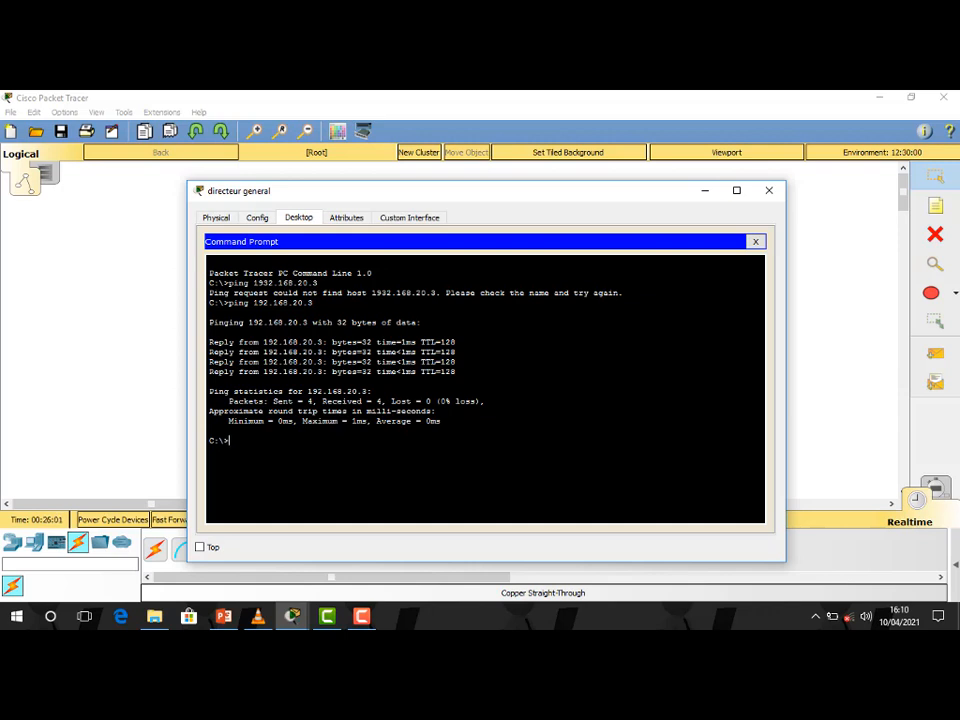
Review the ping's reply lines, packet statistics and round-trip times, and close the directeur general window
{"action": "left_click_drag", "start_coordinate": [456, 371], "coordinate": [209, 342]}
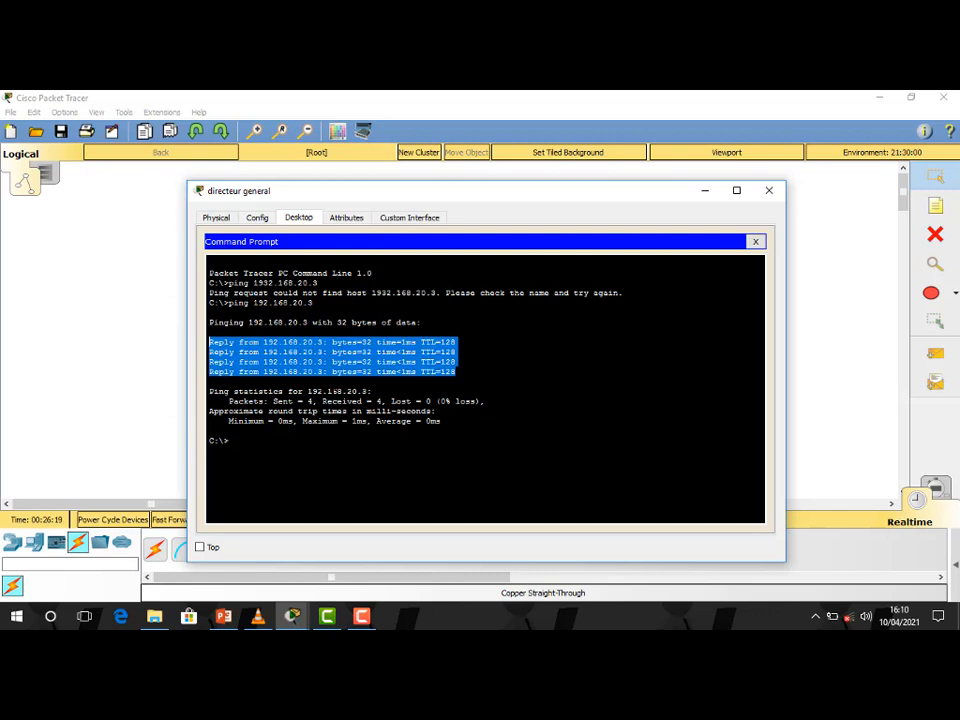
{"action": "left_click", "coordinate": [268, 400]}
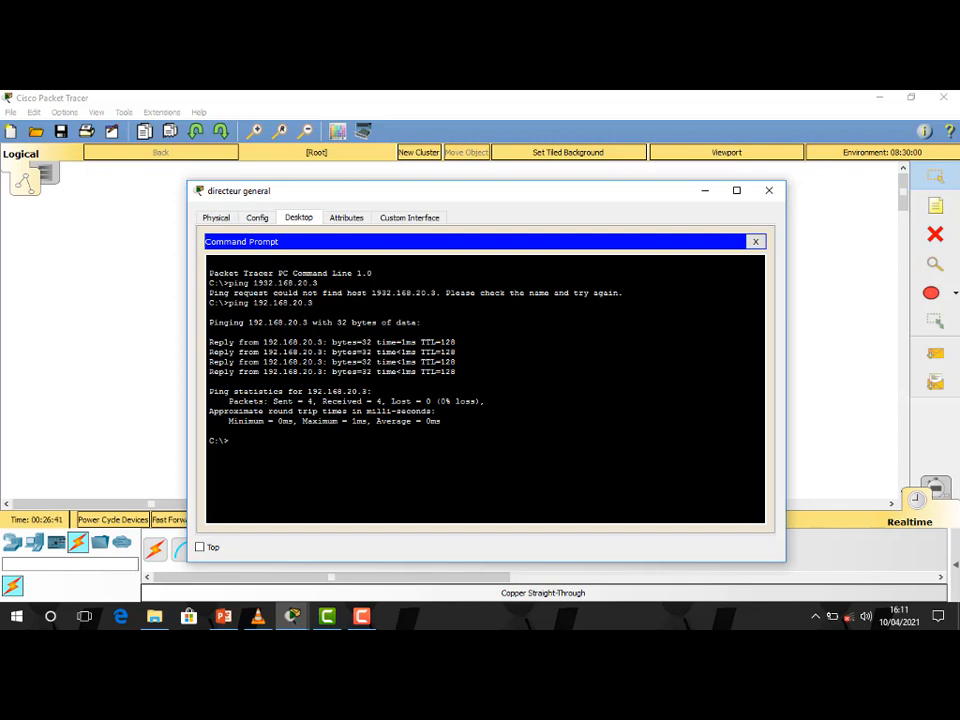
{"action": "left_click_drag", "start_coordinate": [486, 401], "coordinate": [229, 401]}
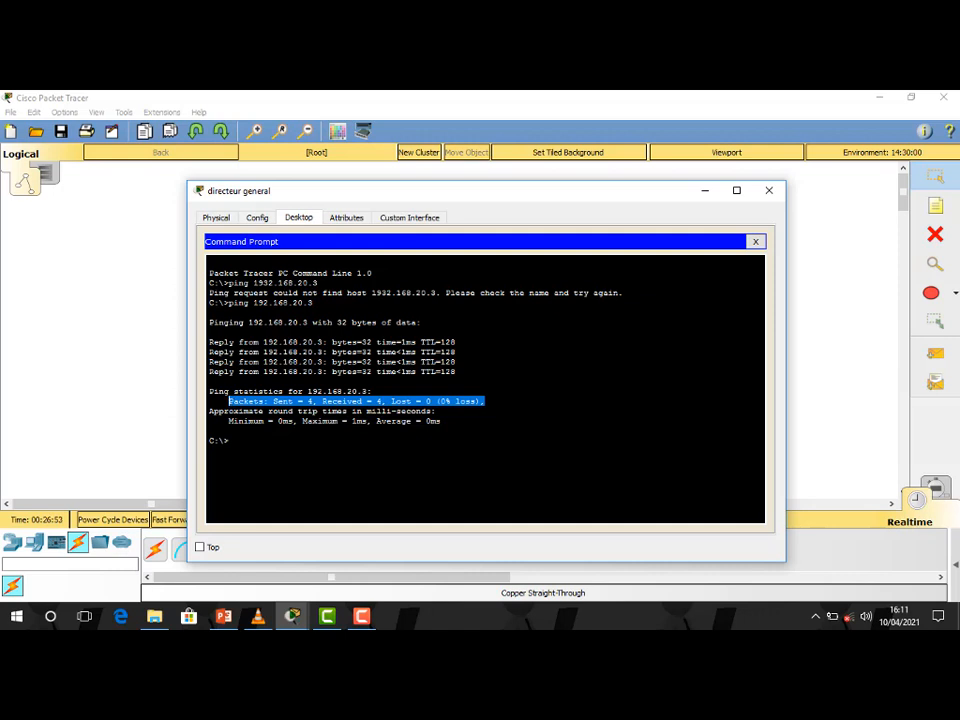
{"action": "left_click_drag", "start_coordinate": [443, 421], "coordinate": [228, 421]}
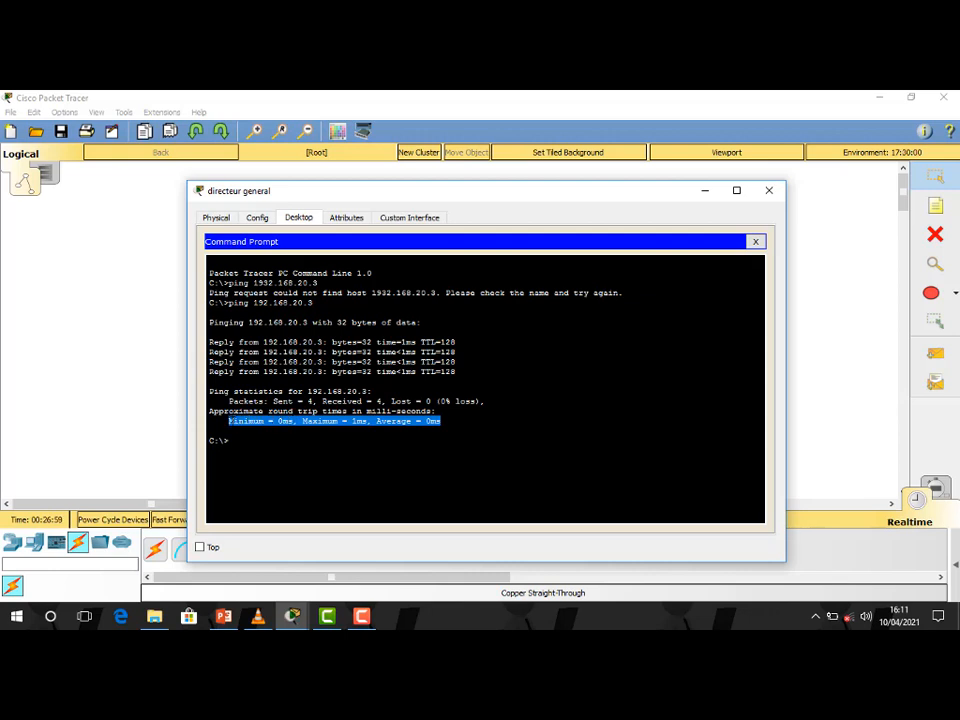
{"action": "left_click", "coordinate": [230, 441]}
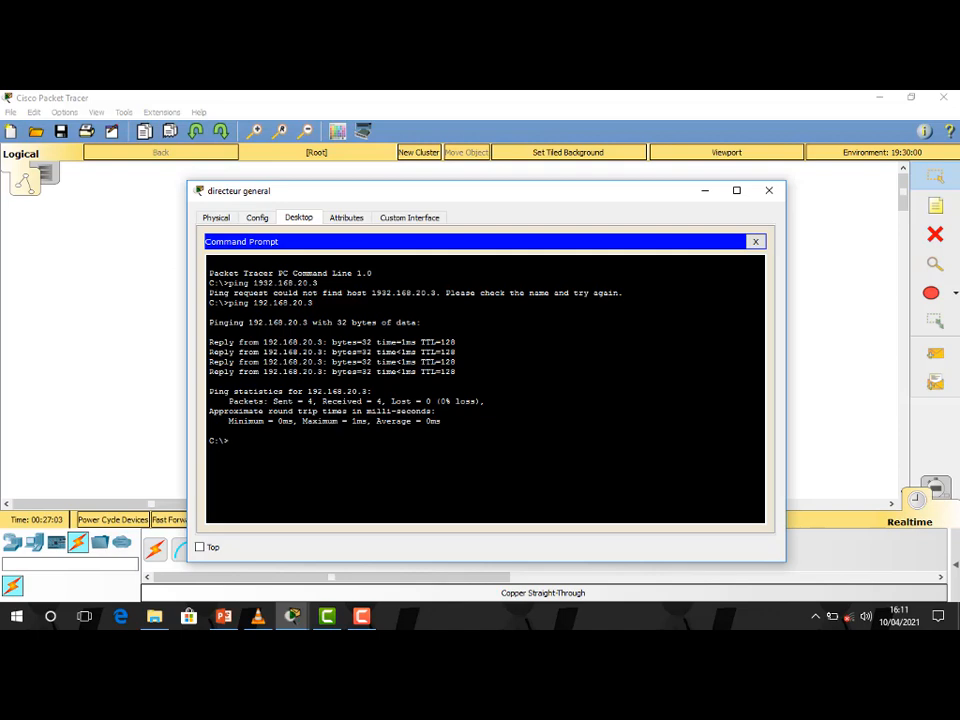
{"action": "left_click", "coordinate": [769, 190]}
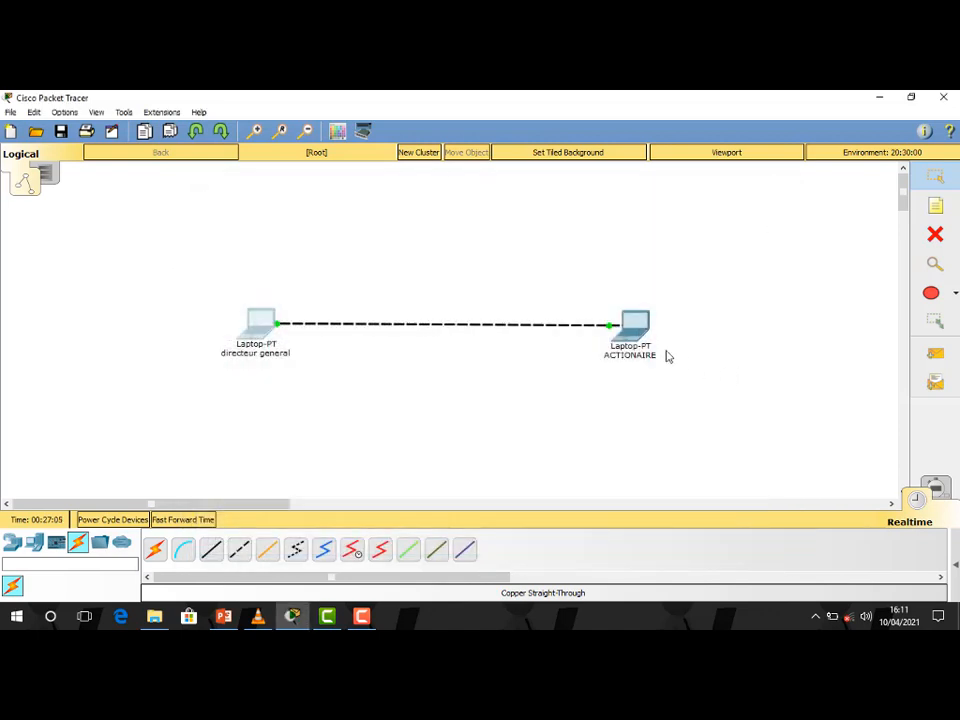
Open the Command Prompt on the ACTIONAIRE laptop and ping 192.168.20.2
{"action": "left_click", "coordinate": [636, 326]}
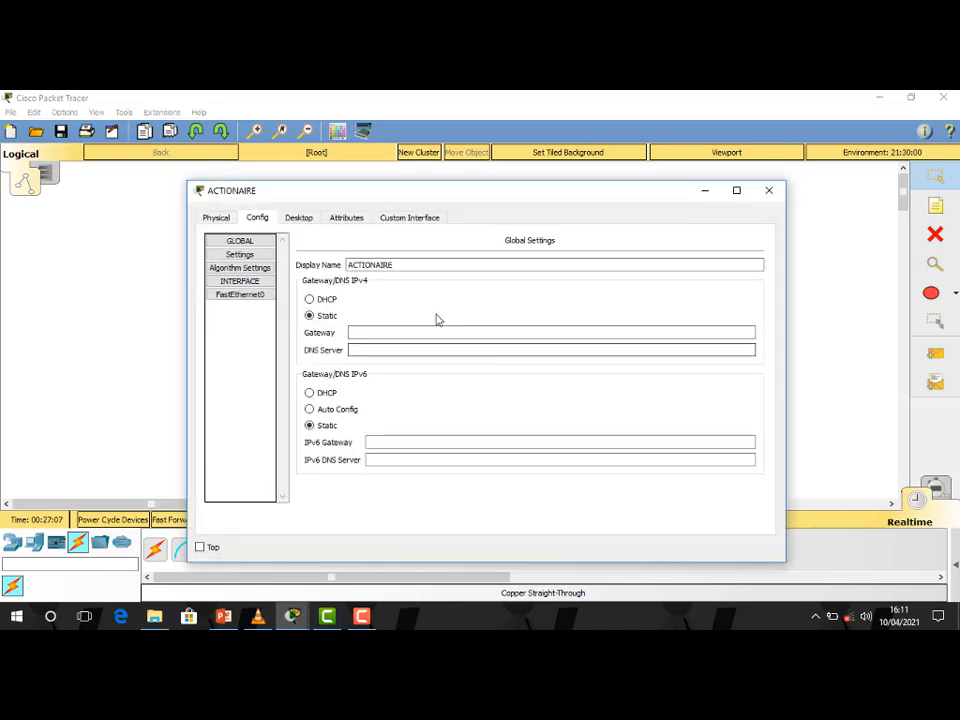
{"action": "left_click_drag", "start_coordinate": [613, 189], "coordinate": [731, 272]}
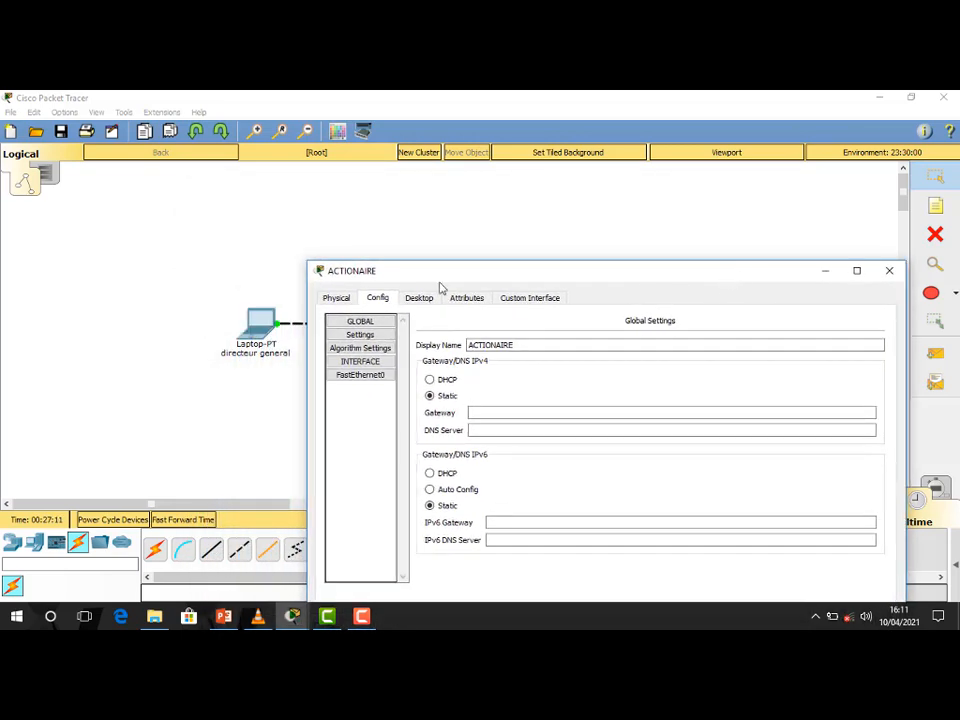
{"action": "left_click", "coordinate": [419, 297]}
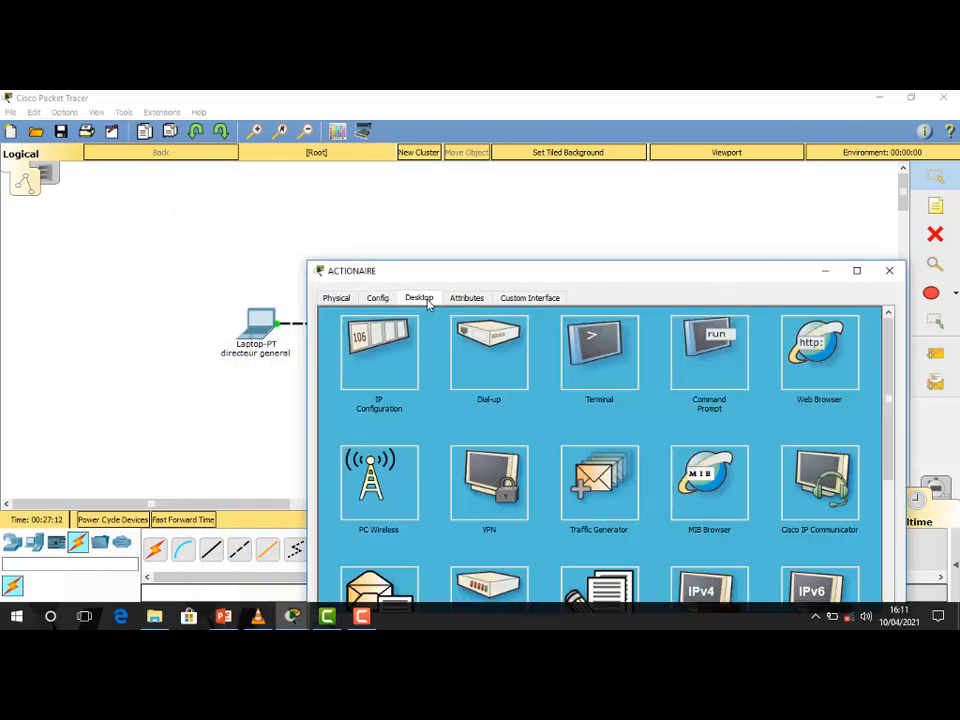
{"action": "left_click", "coordinate": [709, 380]}
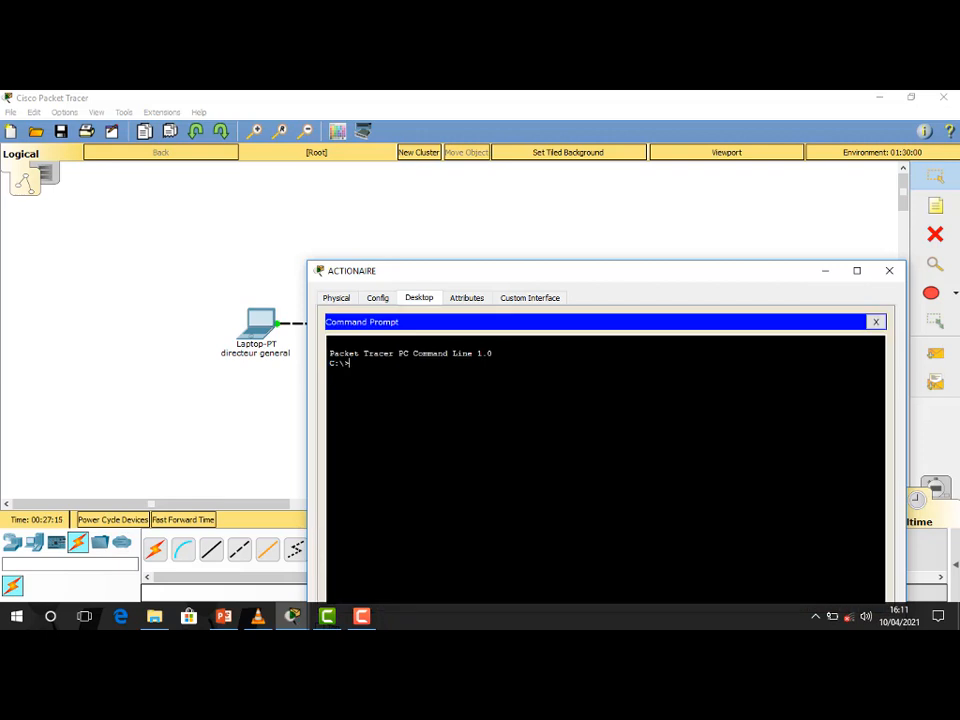
{"action": "type", "text": "ping 192.168.20"}
{"action": "type", "text": ".2"}
{"action": "key", "text": "Return"}
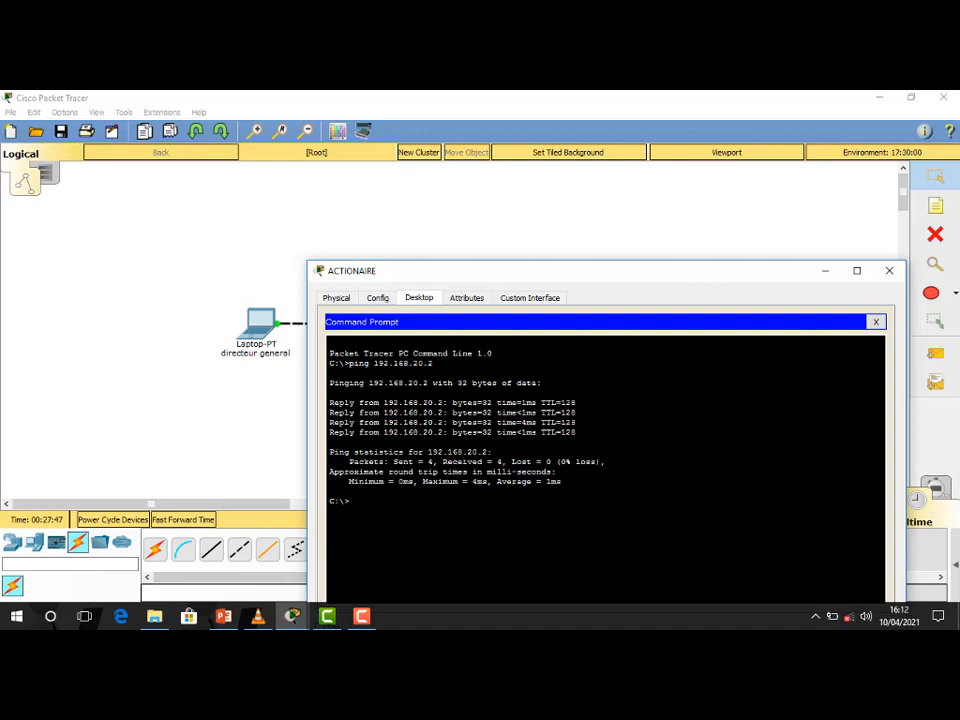
Examine the received and lost packet figures of the ACTIONAIRE ping alongside the two linked laptops in the workspace
{"action": "left_click_drag", "start_coordinate": [440, 461], "coordinate": [399, 462]}
{"action": "left_click_drag", "start_coordinate": [512, 462], "coordinate": [551, 462]}
{"action": "left_click_drag", "start_coordinate": [643, 274], "coordinate": [489, 395]}
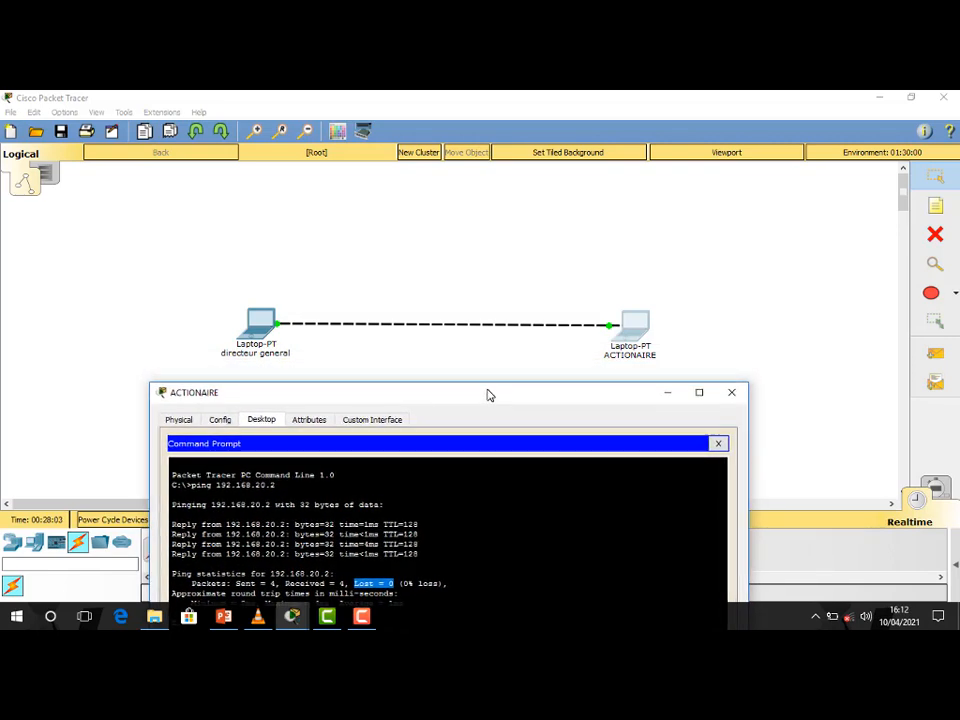
{"action": "left_click_drag", "start_coordinate": [489, 395], "coordinate": [845, 178]}
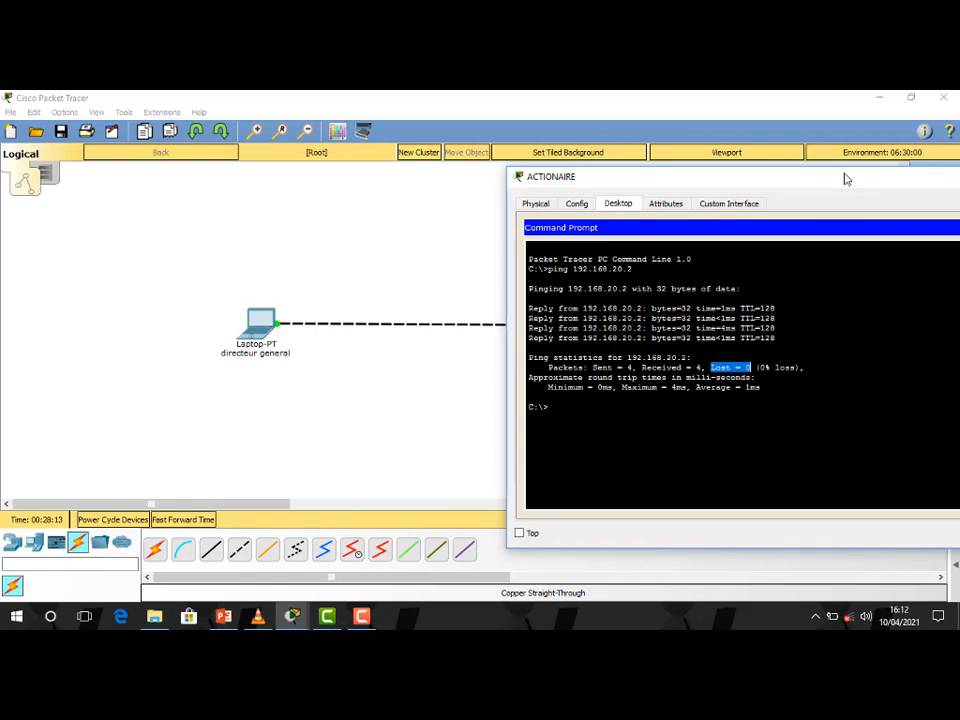
{"action": "left_click_drag", "start_coordinate": [866, 182], "coordinate": [467, 400]}
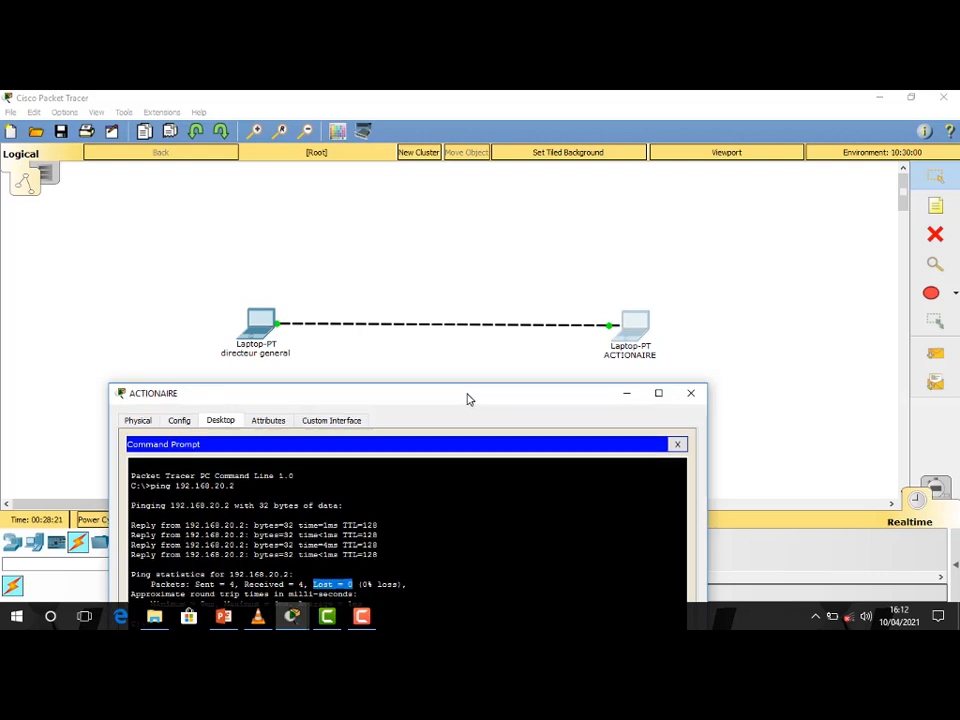
{"action": "left_click_drag", "start_coordinate": [467, 400], "coordinate": [467, 399]}
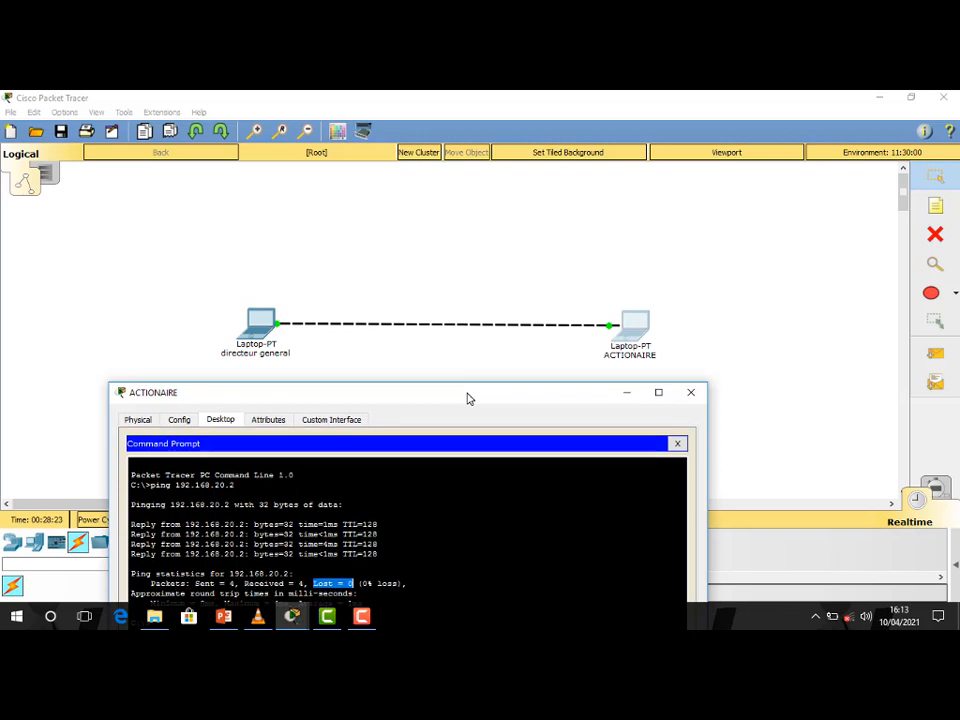
Close the ACTIONAIRE window and move that laptop slightly farther away from the directeur general laptop
{"action": "left_click", "coordinate": [690, 393]}
{"action": "left_click_drag", "start_coordinate": [642, 334], "coordinate": [685, 332]}
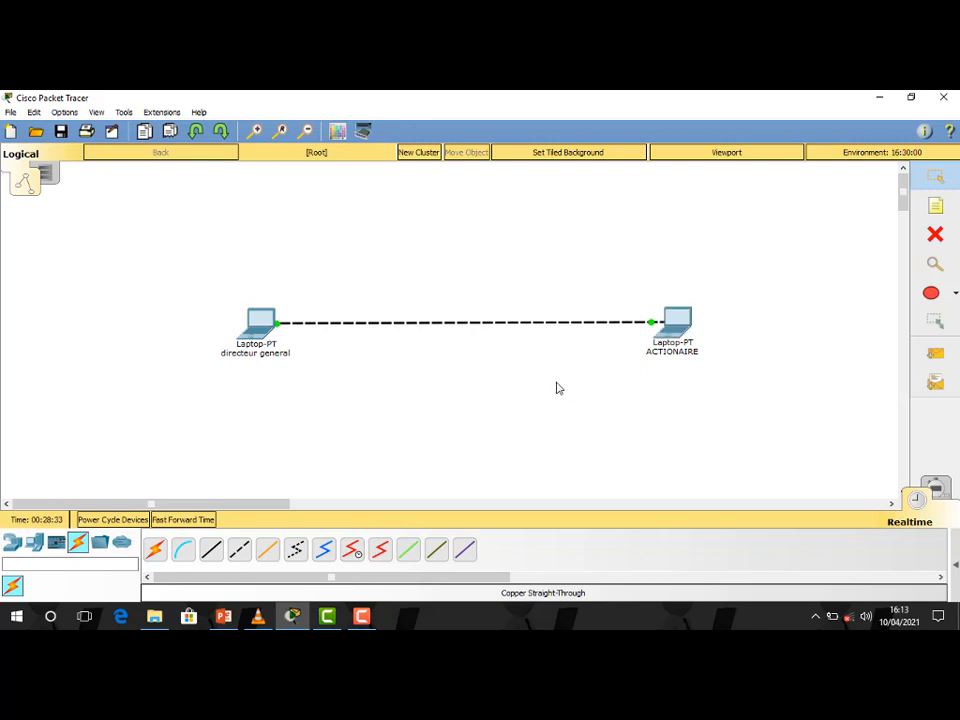
Add a simple PDU from the directeur general laptop to the ACTIONAIRE laptop and switch to Simulation mode
{"action": "left_click", "coordinate": [941, 357]}
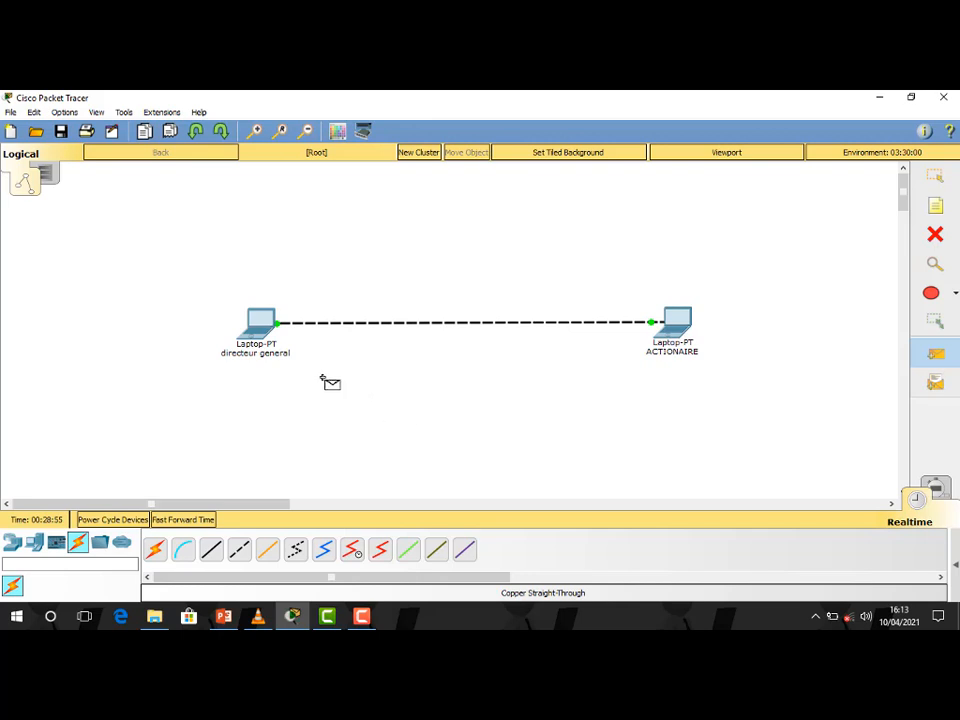
{"action": "left_click", "coordinate": [257, 326]}
{"action": "left_click", "coordinate": [675, 322]}
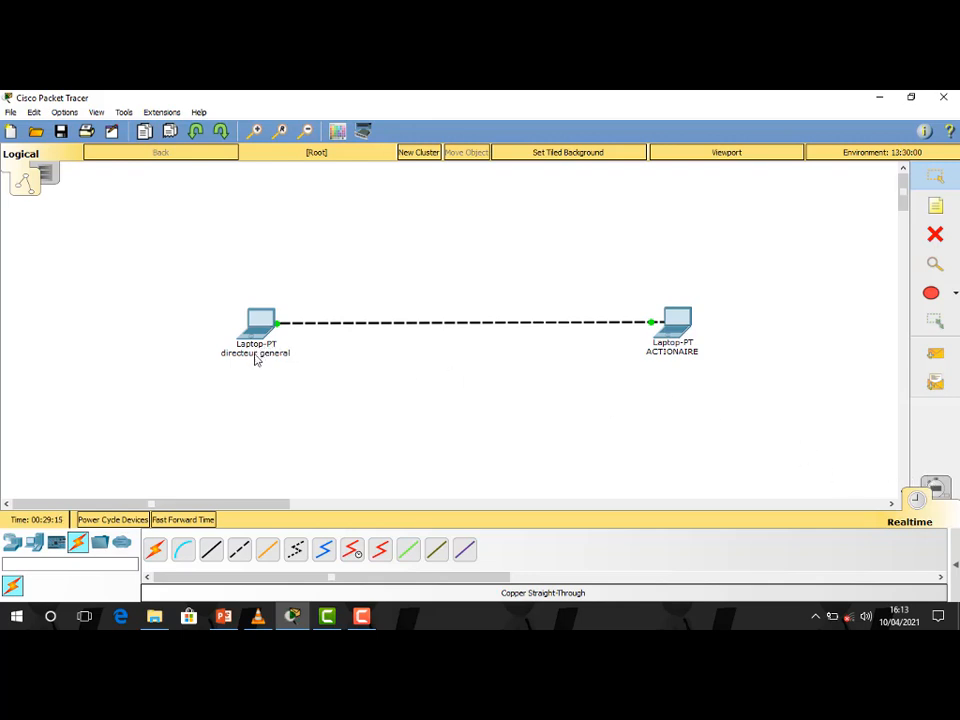
{"action": "mouse_move", "coordinate": [684, 358]}
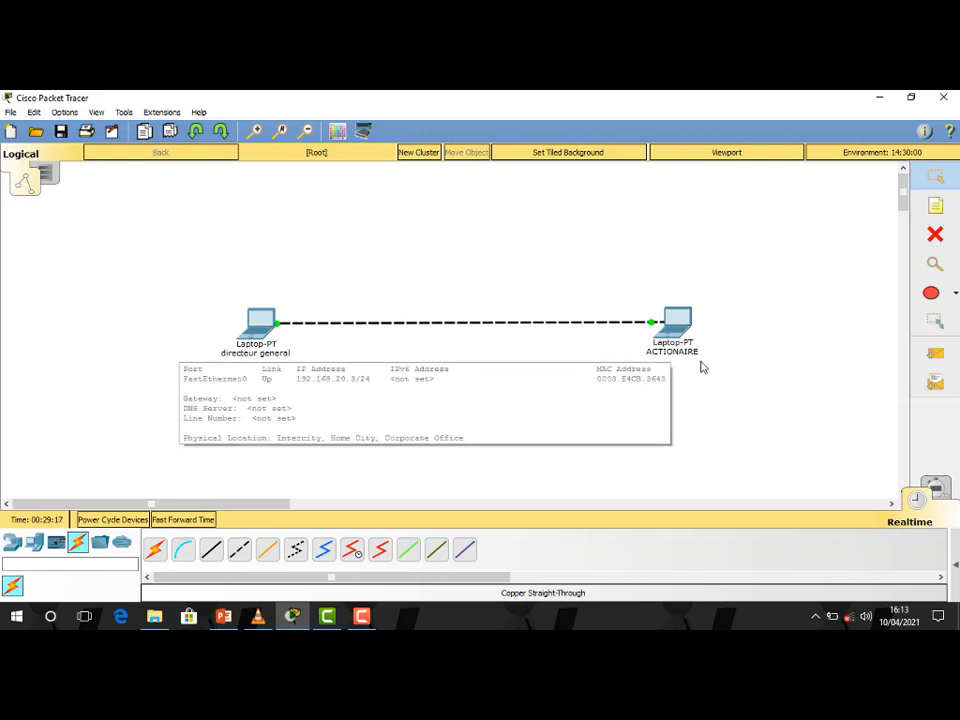
{"action": "left_click", "coordinate": [938, 487]}
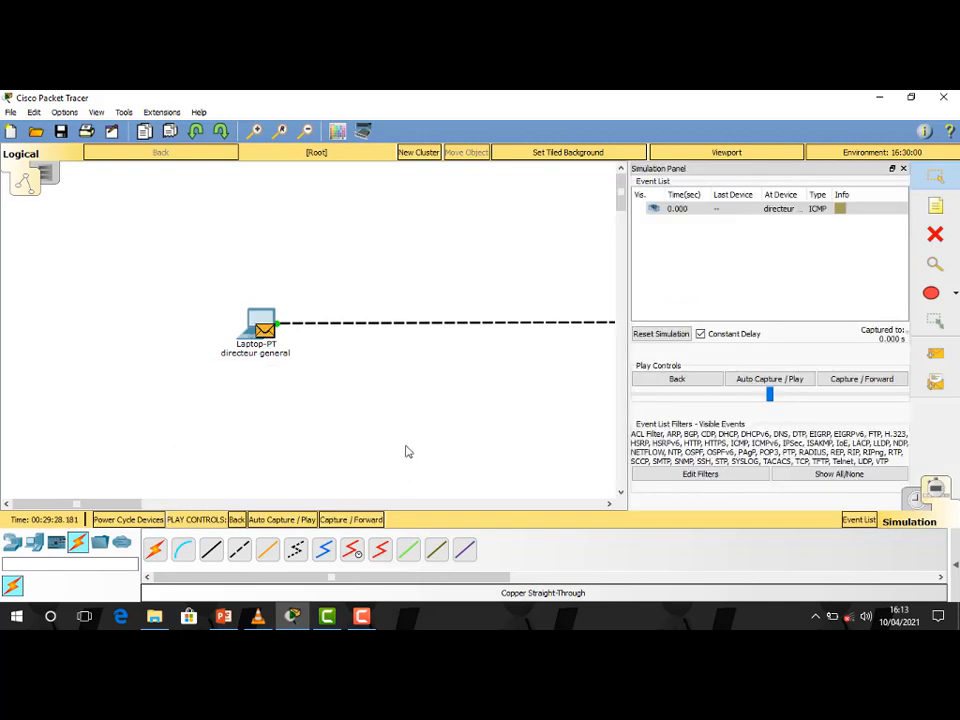
{"action": "left_click", "coordinate": [365, 618]}
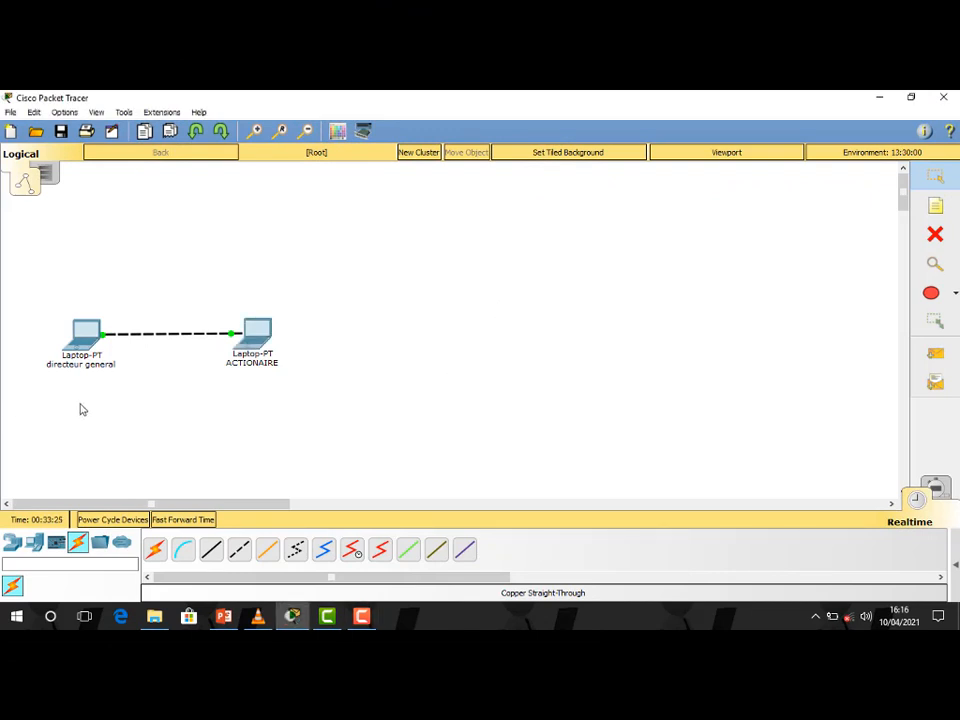
Add another simple PDU from directeur general to ACTIONAIRE in Realtime mode and play the exchange with Auto Capture in Simulation mode
{"action": "left_click", "coordinate": [943, 356]}
{"action": "left_click", "coordinate": [82, 337]}
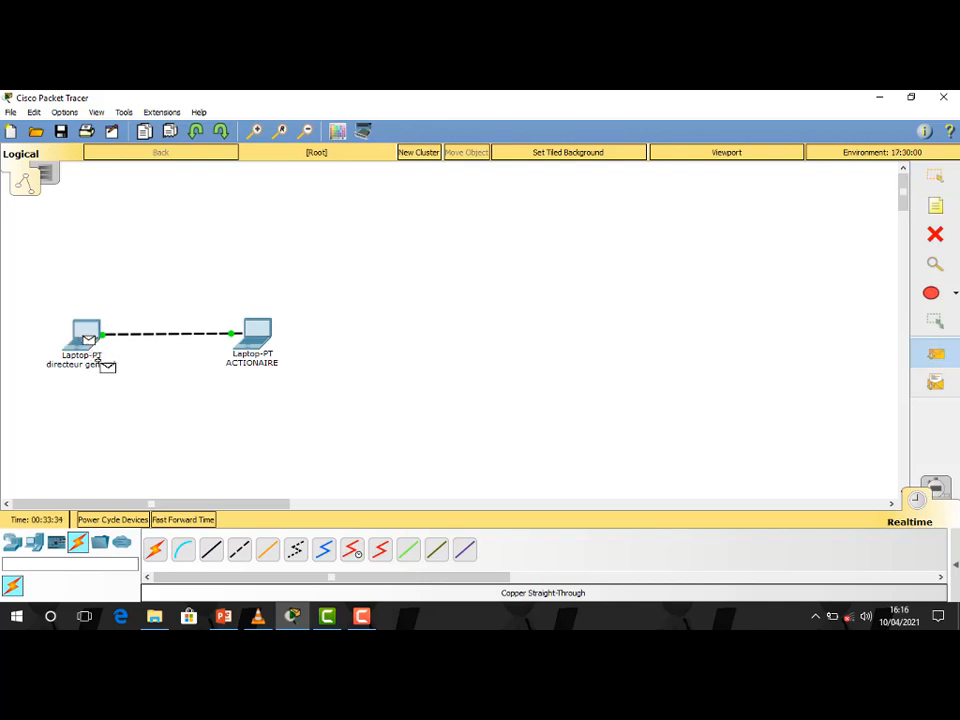
{"action": "left_click", "coordinate": [255, 335]}
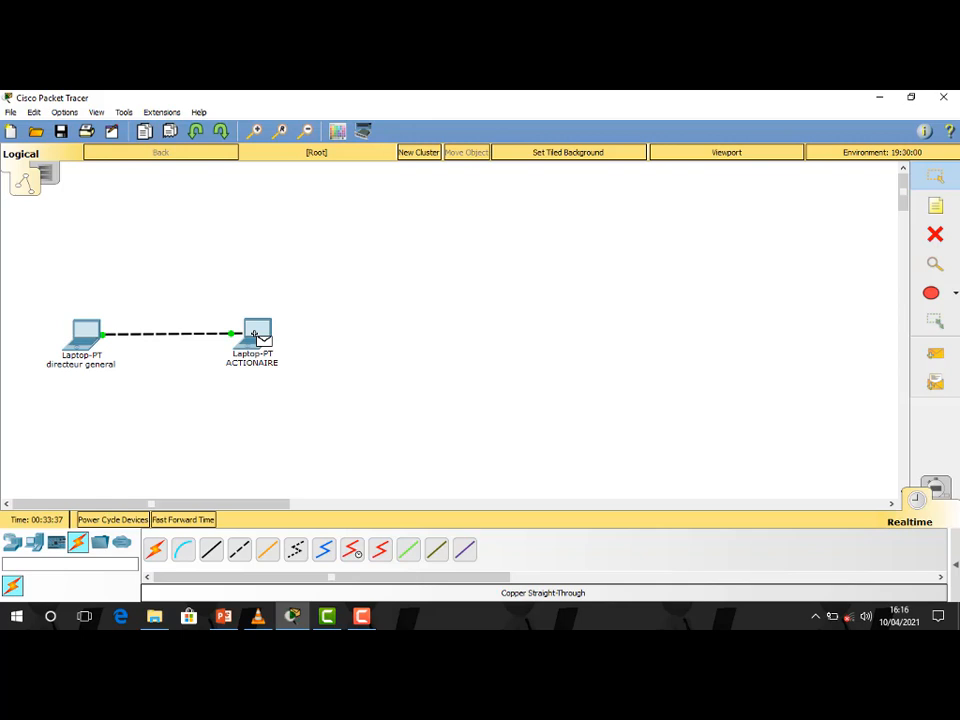
{"action": "left_click", "coordinate": [940, 487]}
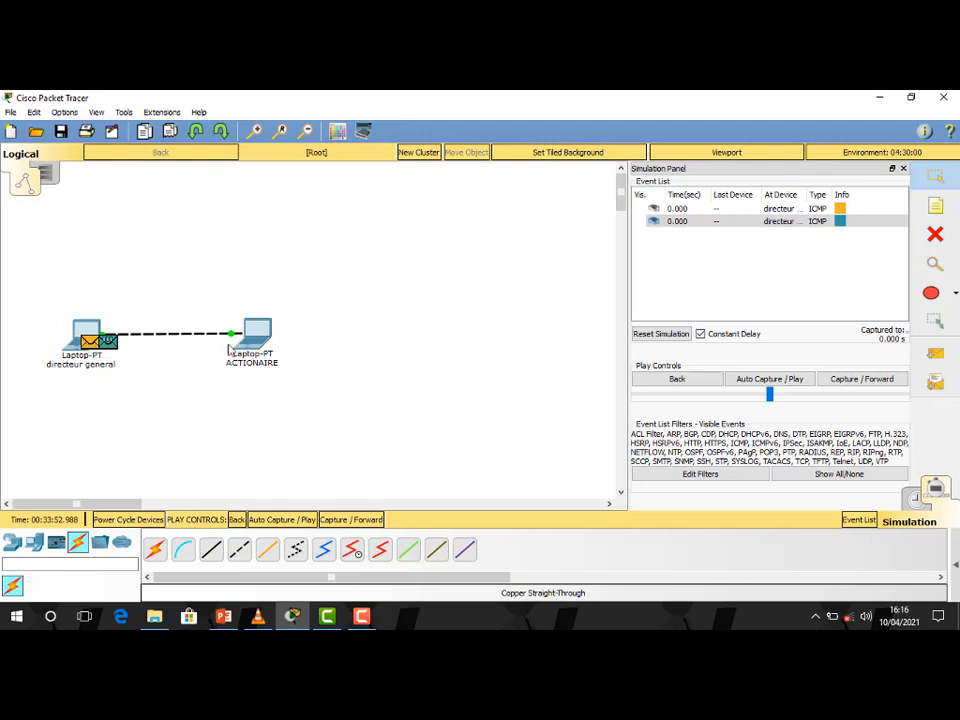
{"action": "mouse_move", "coordinate": [240, 348]}
{"action": "mouse_move", "coordinate": [82, 356]}
{"action": "left_click", "coordinate": [755, 380]}
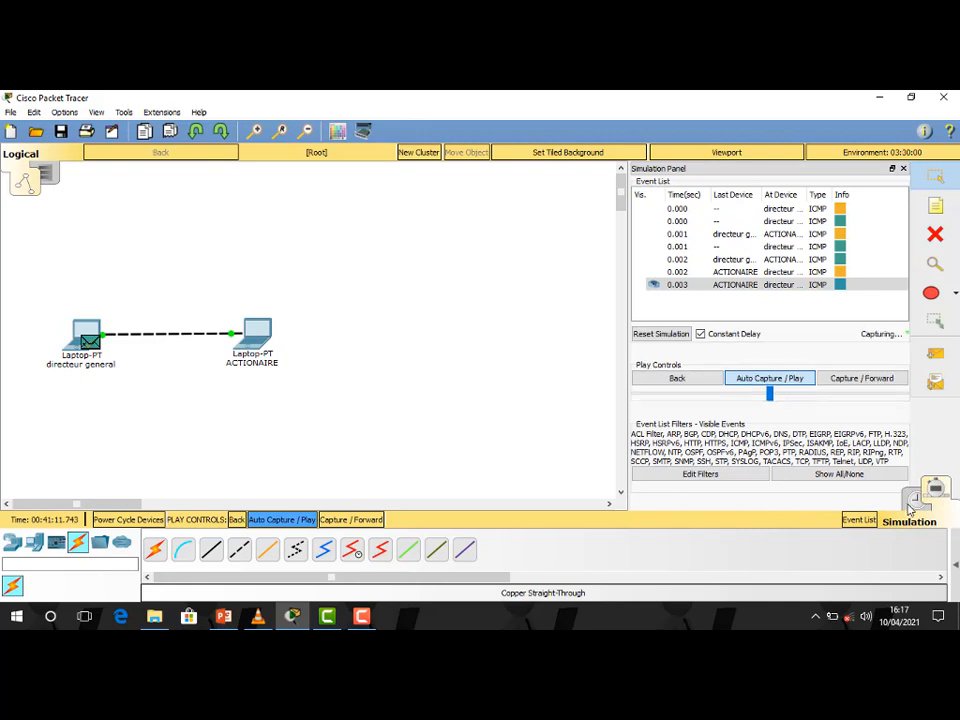
Return to Realtime mode, add a simple PDU from ACTIONAIRE to directeur general, and play it with Auto Capture in Simulation mode
{"action": "left_click", "coordinate": [910, 503]}
{"action": "left_click", "coordinate": [935, 353]}
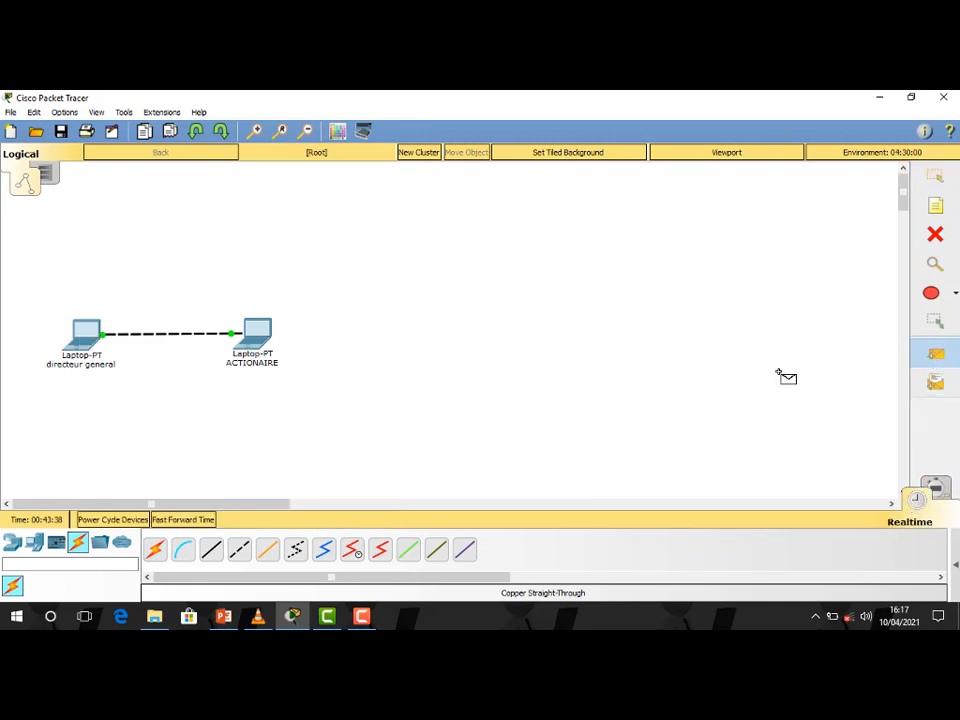
{"action": "left_click", "coordinate": [258, 333]}
{"action": "left_click", "coordinate": [86, 337]}
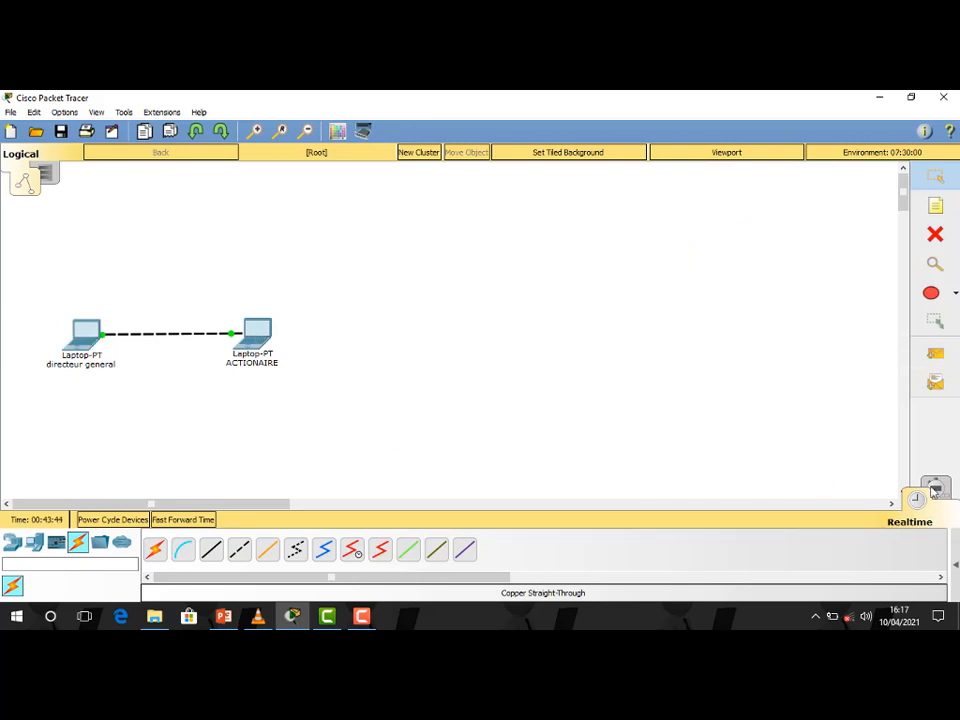
{"action": "key", "text": "shift+s"}
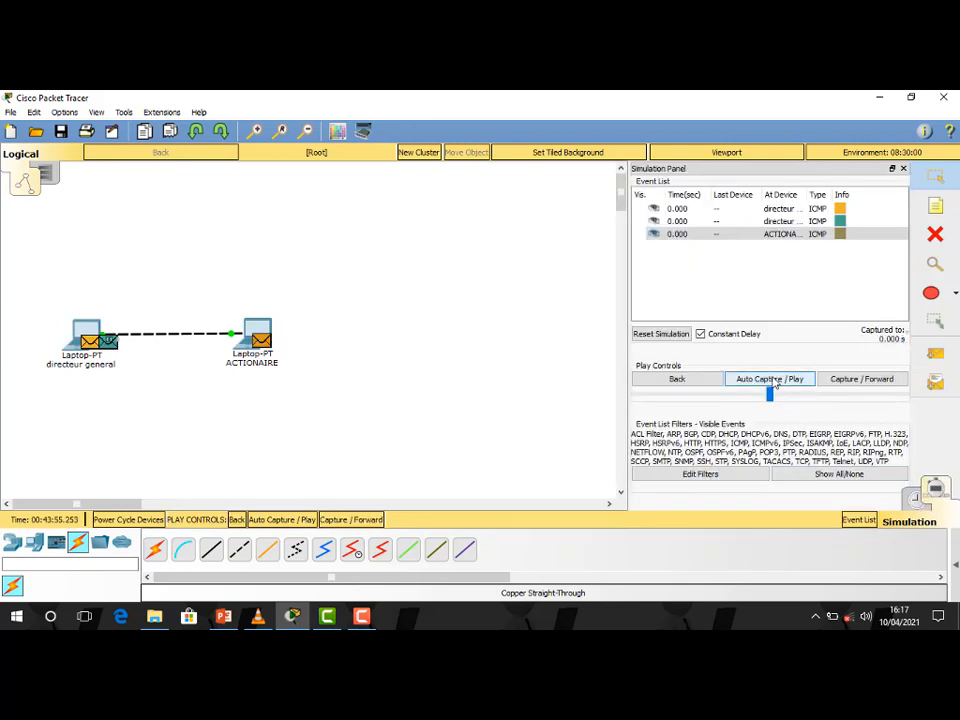
{"action": "left_click", "coordinate": [781, 384]}
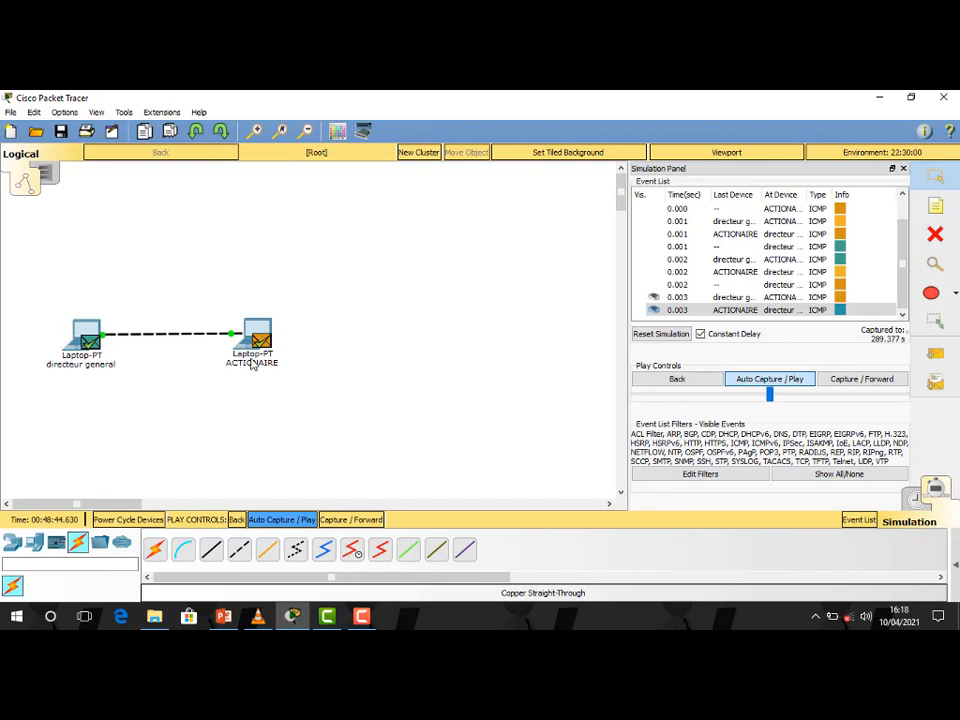
{"action": "mouse_move", "coordinate": [242, 364]}
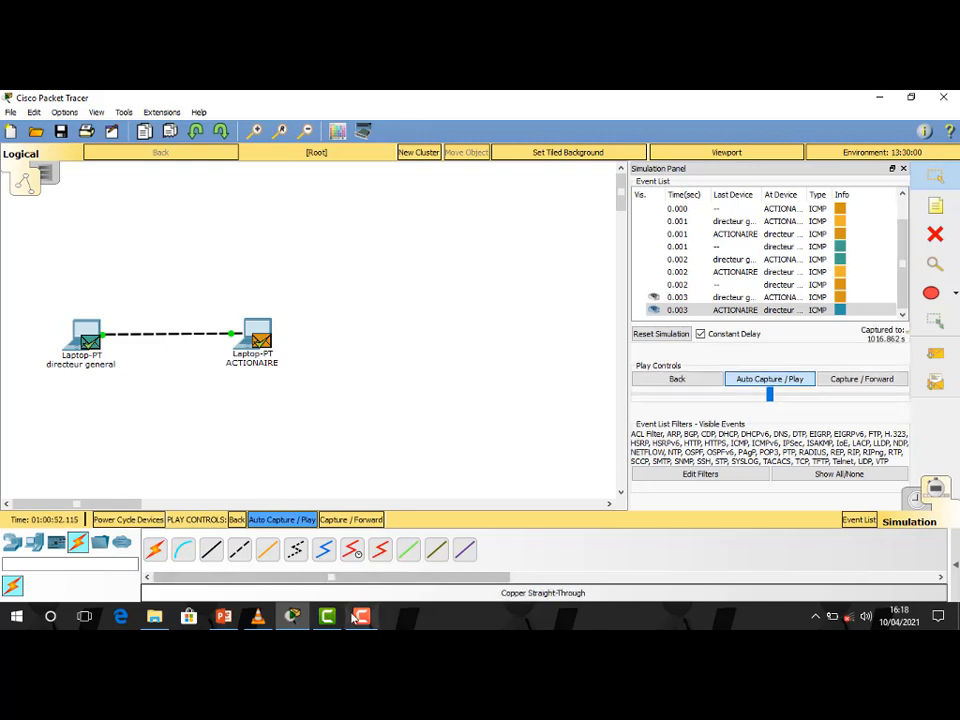
{"action": "left_click", "coordinate": [362, 617]}
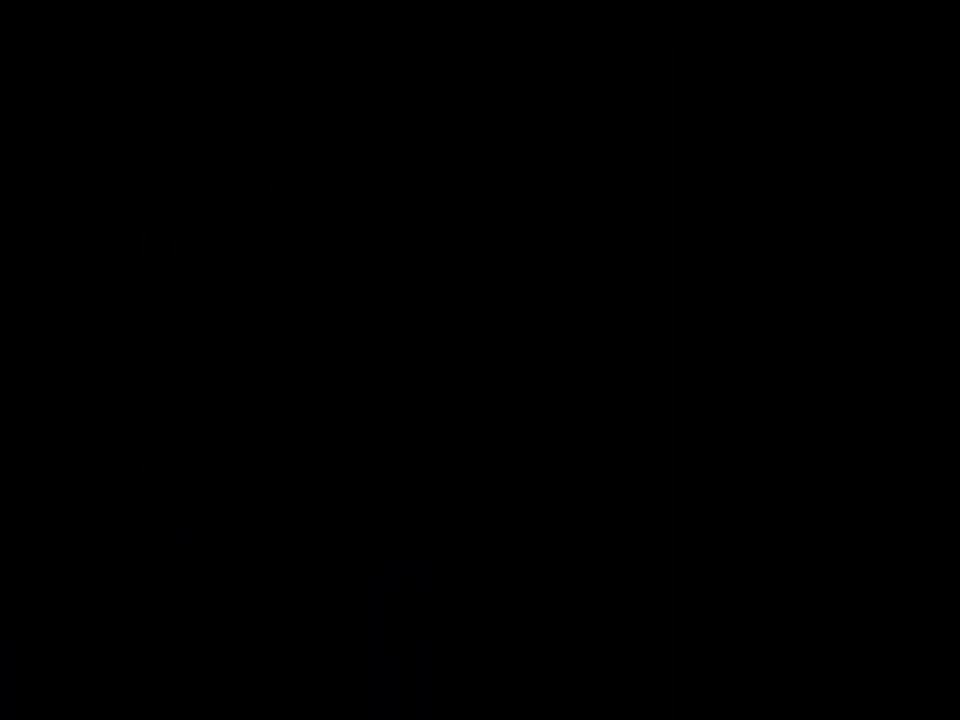